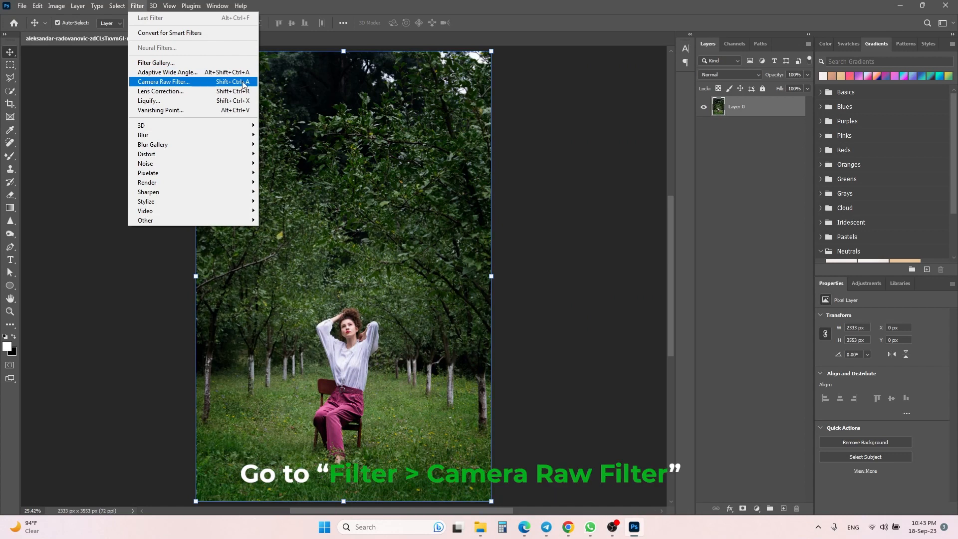
Step: Open the Camera Raw Filter on the photo layer and set the Basic temperature to +7
{"action": "left_click", "coordinate": [234, 85]}
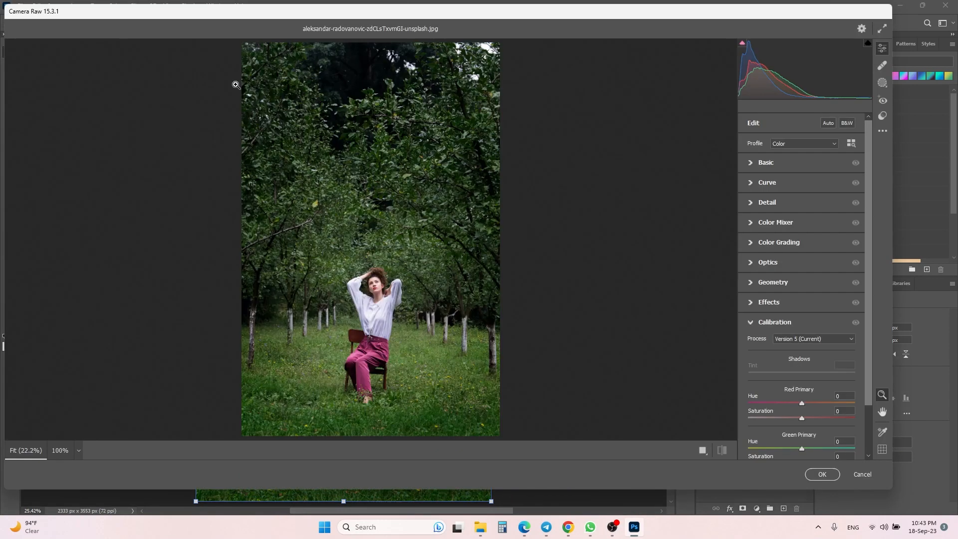
{"action": "left_click", "coordinate": [753, 164]}
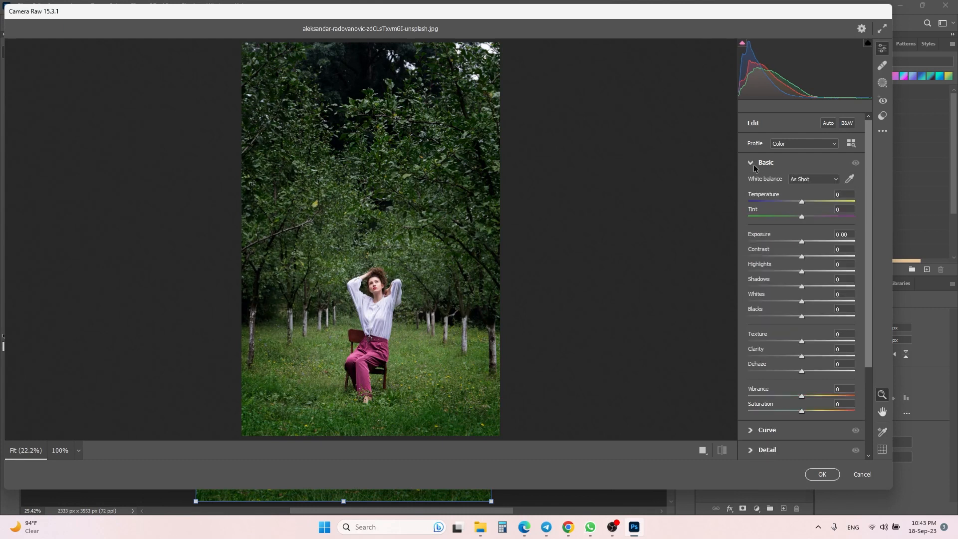
{"action": "left_click", "coordinate": [839, 194]}
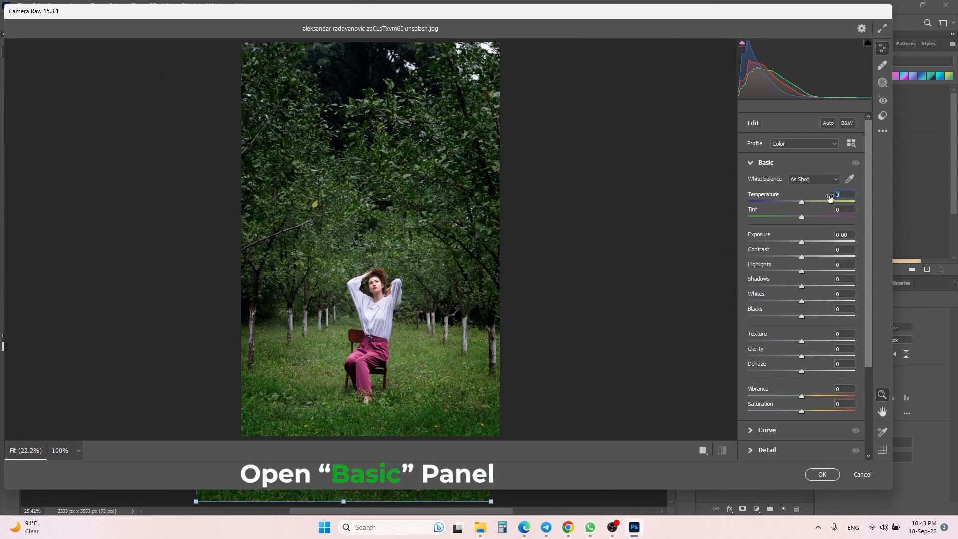
{"action": "type", "text": "+7"}
{"action": "left_click", "coordinate": [835, 209]}
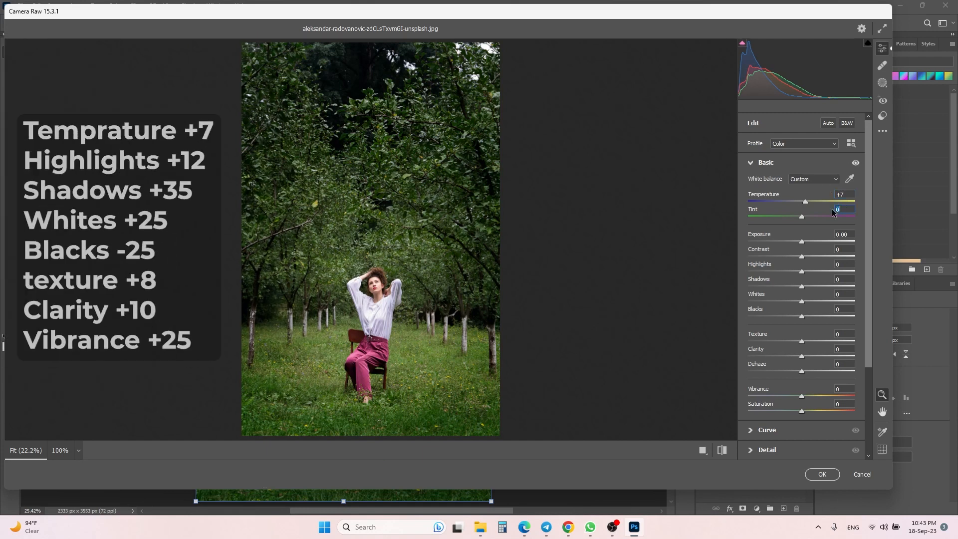
Step: Set Highlights to +12 and Shadows to +35 in the Basic adjustments
{"action": "left_click", "coordinate": [838, 249]}
{"action": "left_click", "coordinate": [843, 264]}
{"action": "type", "text": "12"}
{"action": "key", "text": "Return"}
{"action": "left_click", "coordinate": [843, 279]}
{"action": "type", "text": "35"}
{"action": "key", "text": "Return"}
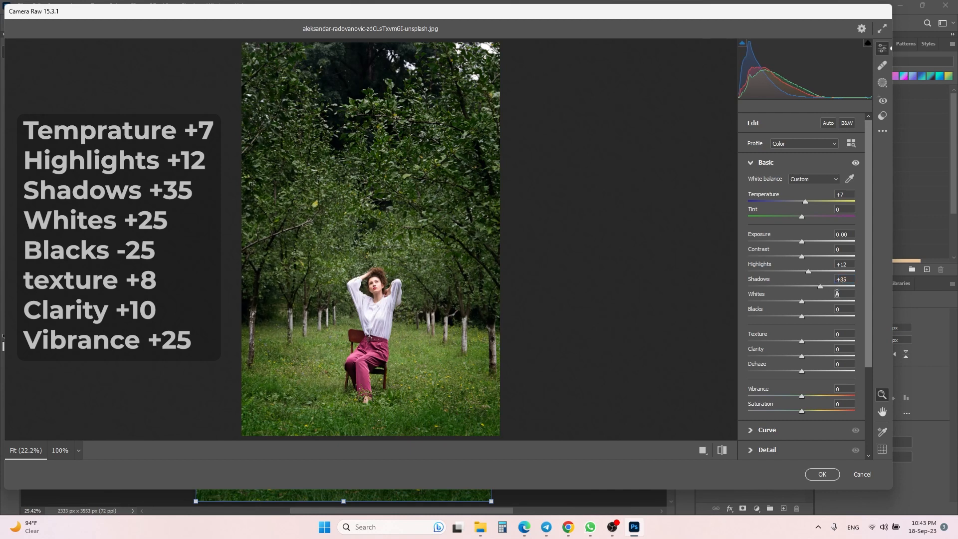
Step: Set Whites to +25 and Blacks to -25 in the Basic adjustments
{"action": "left_click", "coordinate": [836, 299]}
{"action": "left_click_drag", "start_coordinate": [849, 294], "coordinate": [826, 298]}
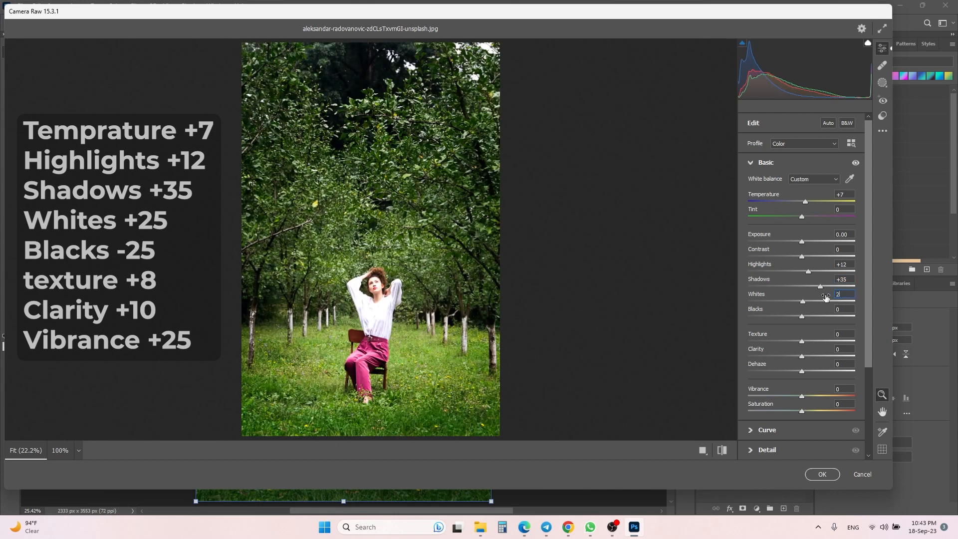
{"action": "type", "text": "25"}
{"action": "key", "text": "Return"}
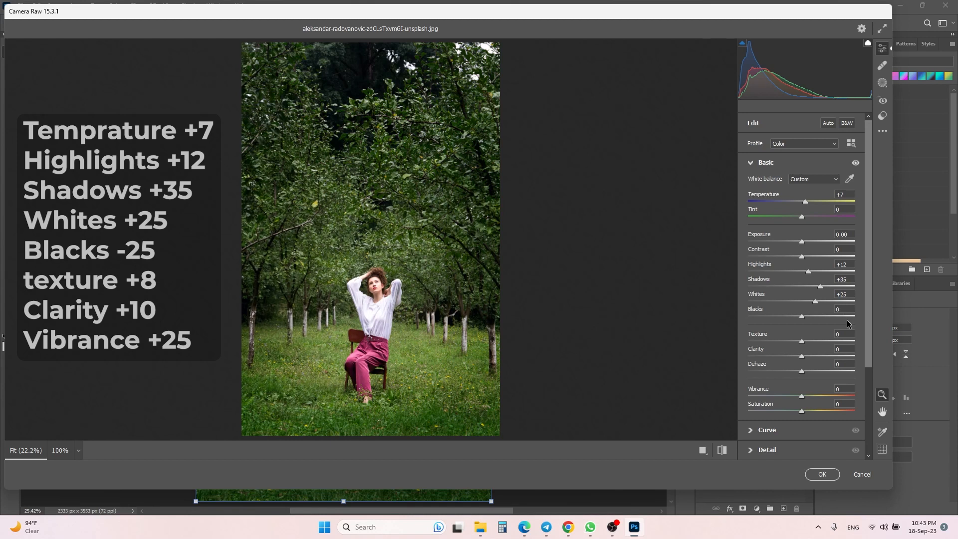
{"action": "left_click", "coordinate": [836, 309]}
{"action": "type", "text": "-25"}
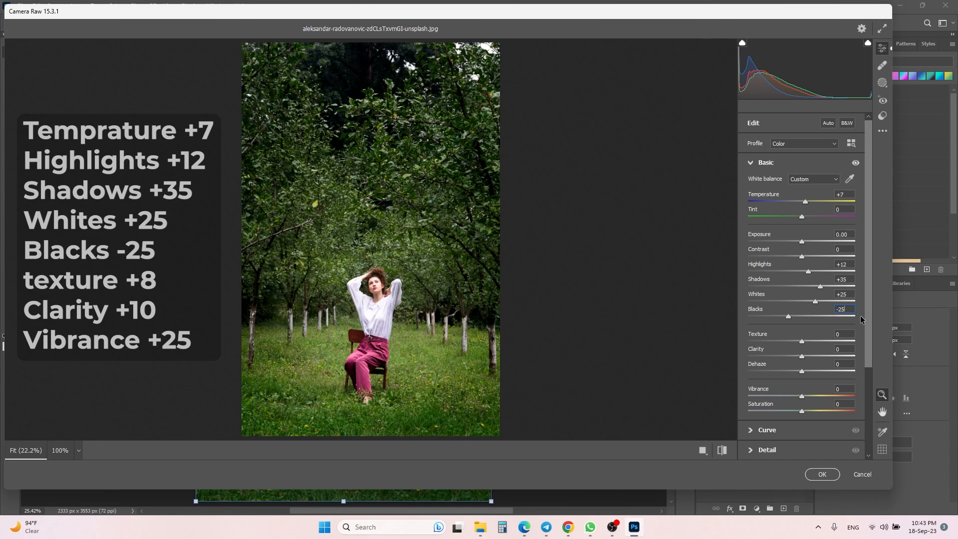
Step: Set Texture to +8, Clarity to +10 and Vibrance to +25, compare before and after, and collapse the Basic adjustments
{"action": "left_click_drag", "start_coordinate": [867, 322], "coordinate": [868, 343]}
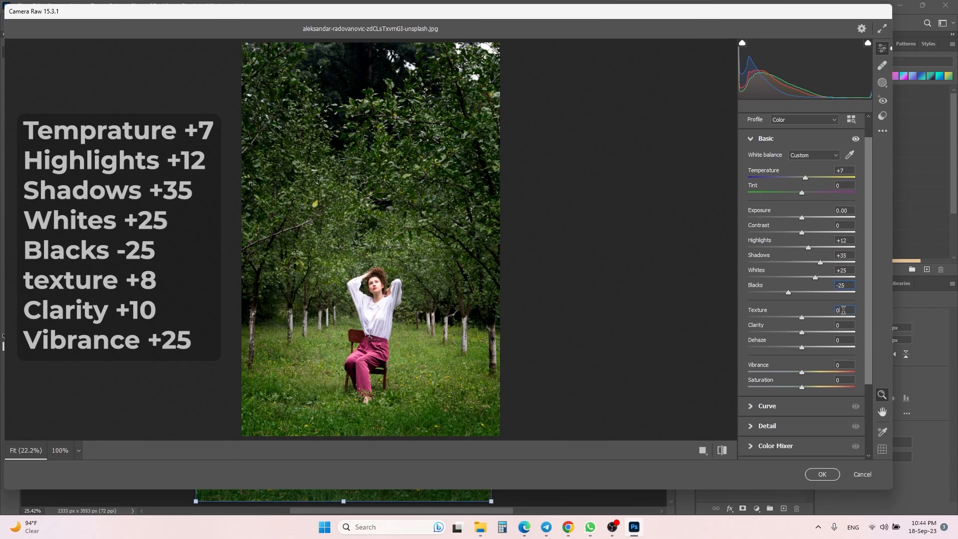
{"action": "type", "text": "8"}
{"action": "key", "text": "Tab"}
{"action": "type", "text": "10"}
{"action": "key", "text": "Return"}
{"action": "key", "text": "Tab"}
{"action": "key", "text": "Tab"}
{"action": "type", "text": "25"}
{"action": "key", "text": "Return"}
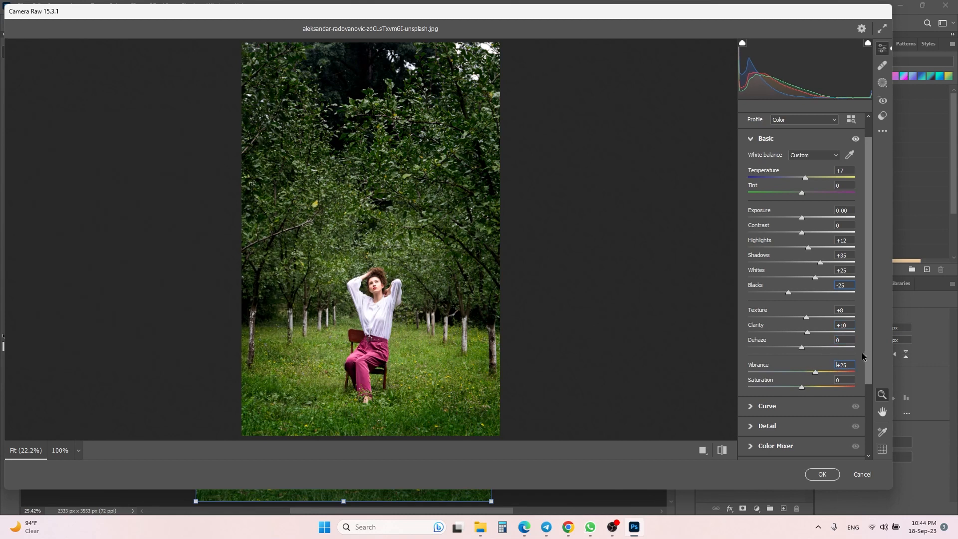
{"action": "left_click", "coordinate": [721, 450]}
{"action": "left_click", "coordinate": [722, 450]}
{"action": "scroll", "coordinate": [753, 142], "scroll_direction": "up", "scroll_amount": 2}
{"action": "left_click", "coordinate": [751, 162]}
Step: Lift the black point of the point curve to an output of 10
{"action": "left_click", "coordinate": [751, 182]}
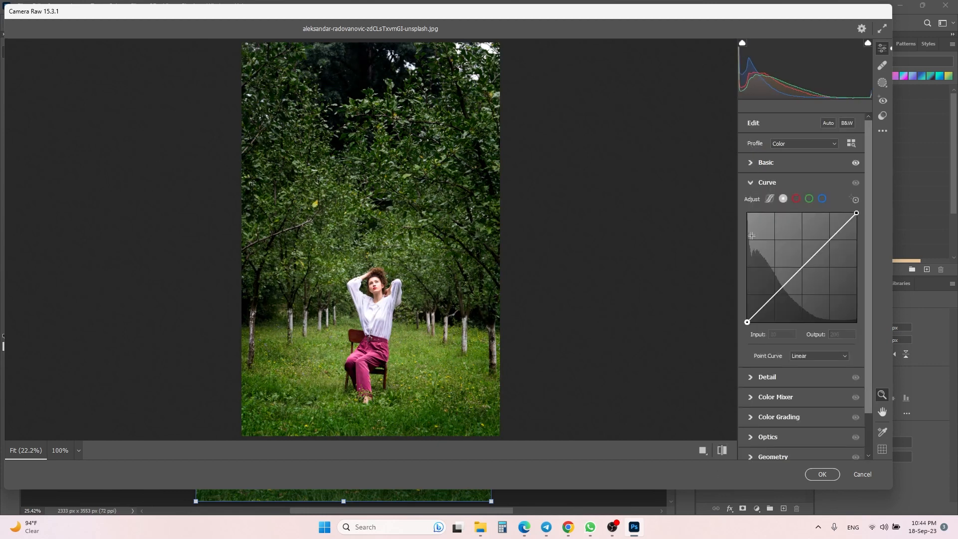
{"action": "left_click", "coordinate": [751, 323]}
{"action": "left_click", "coordinate": [828, 335]}
{"action": "type", "text": "10"}
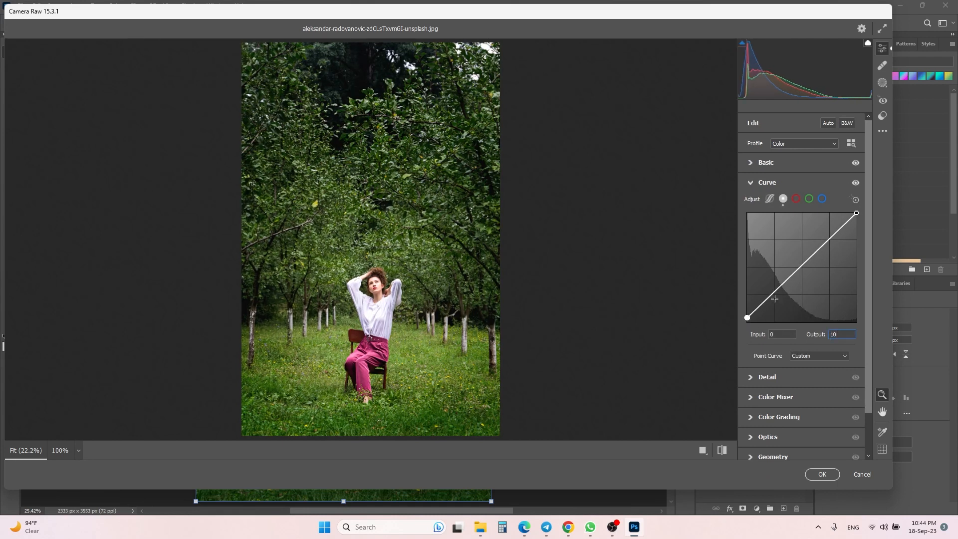
Step: Add a shadow point on the curve with input 55 and output 55, and collapse the Curve settings
{"action": "left_click", "coordinate": [772, 295]}
{"action": "left_click", "coordinate": [763, 335]}
{"action": "type", "text": "55"}
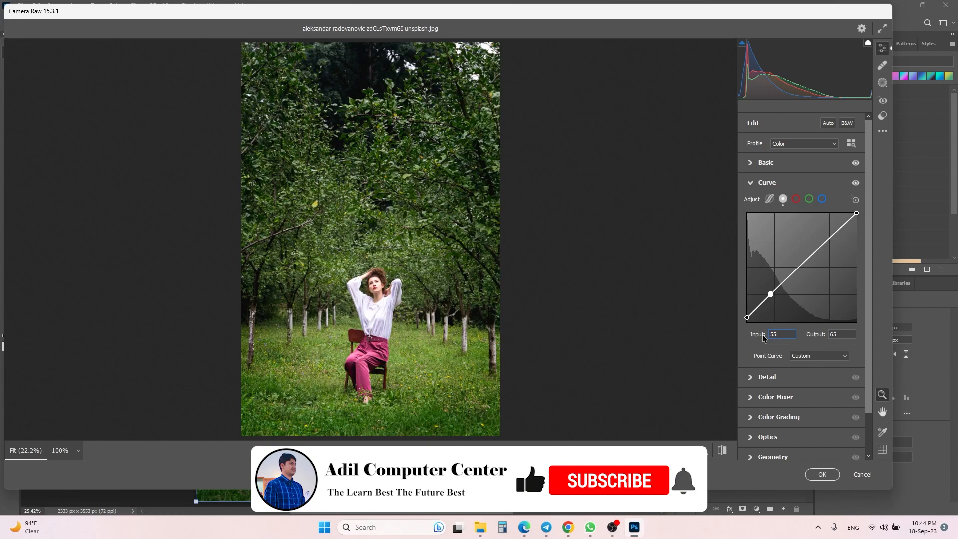
{"action": "left_click", "coordinate": [825, 335]}
{"action": "key", "text": "Return"}
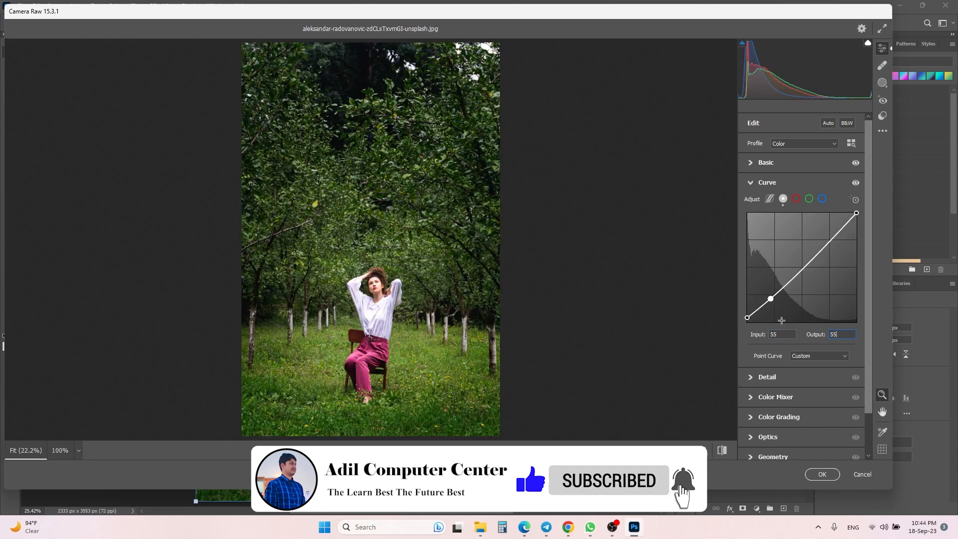
{"action": "left_click", "coordinate": [749, 182]}
Step: Set Sharpening to 30, Noise Reduction to 35 and Color Noise Reduction to 10 in the Detail settings
{"action": "left_click", "coordinate": [752, 203]}
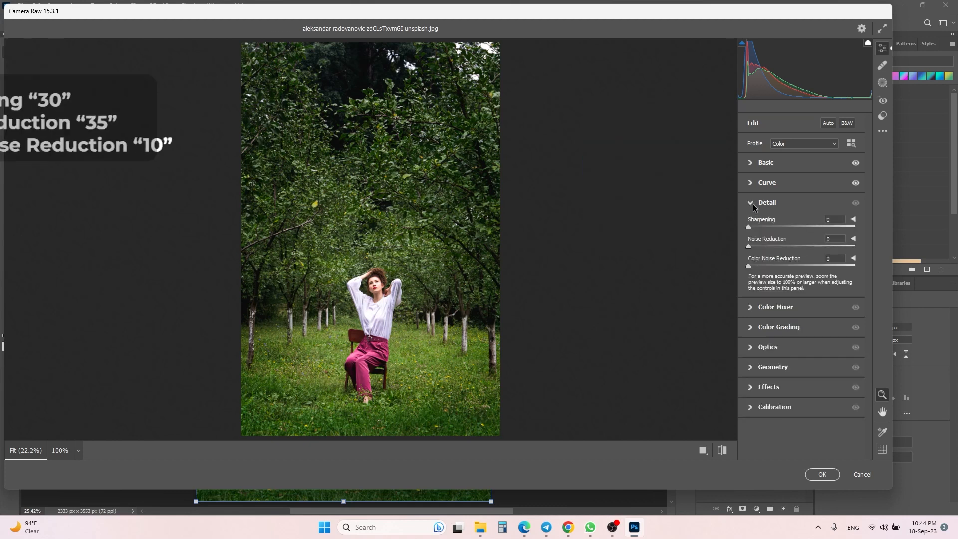
{"action": "left_click", "coordinate": [841, 221]}
{"action": "type", "text": "30"}
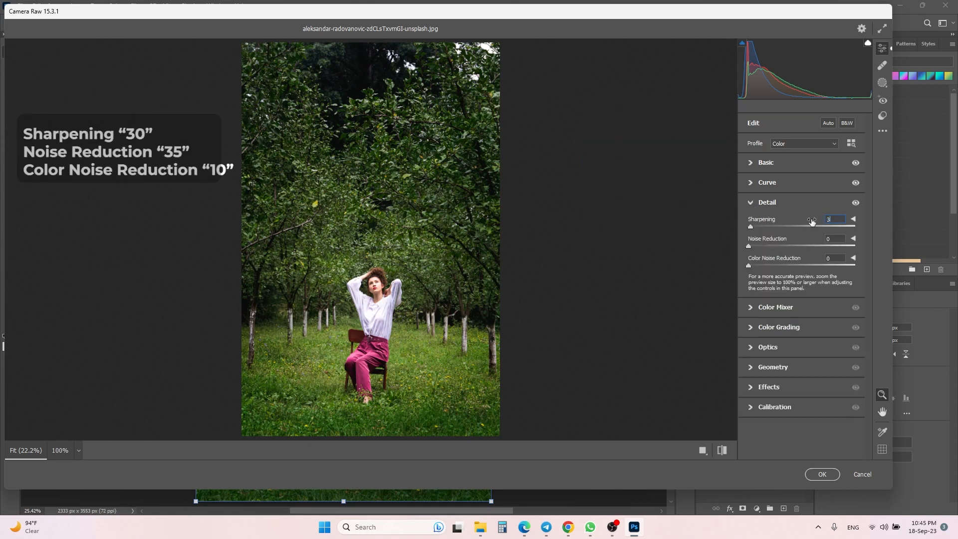
{"action": "left_click", "coordinate": [831, 238]}
{"action": "type", "text": "30"}
{"action": "left_click", "coordinate": [830, 260]}
{"action": "type", "text": "10"}
{"action": "left_click_drag", "start_coordinate": [780, 247], "coordinate": [786, 246]}
Step: Set the Color Mixer hues to Reds -8, Oranges +5, Yellows -100 and Greens +35
{"action": "left_click", "coordinate": [752, 306]}
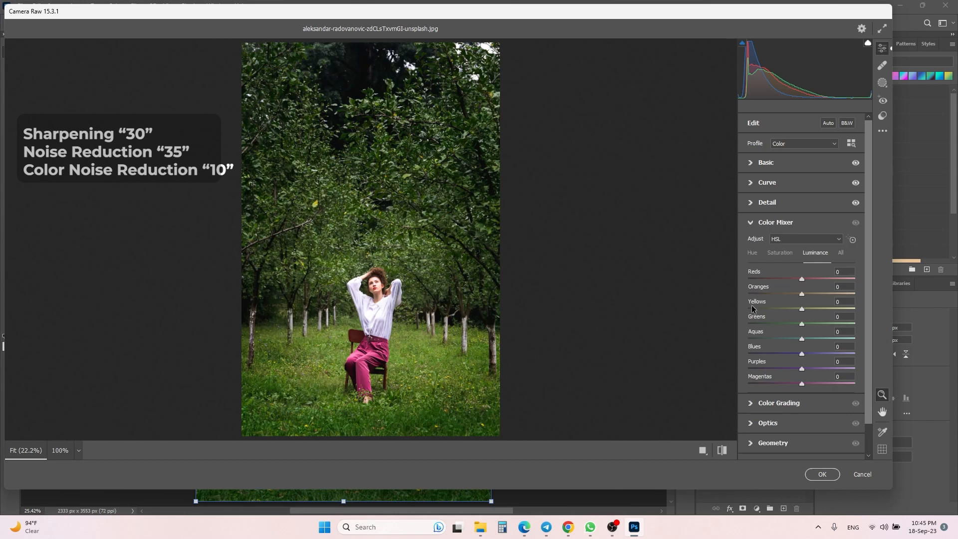
{"action": "left_click", "coordinate": [841, 254]}
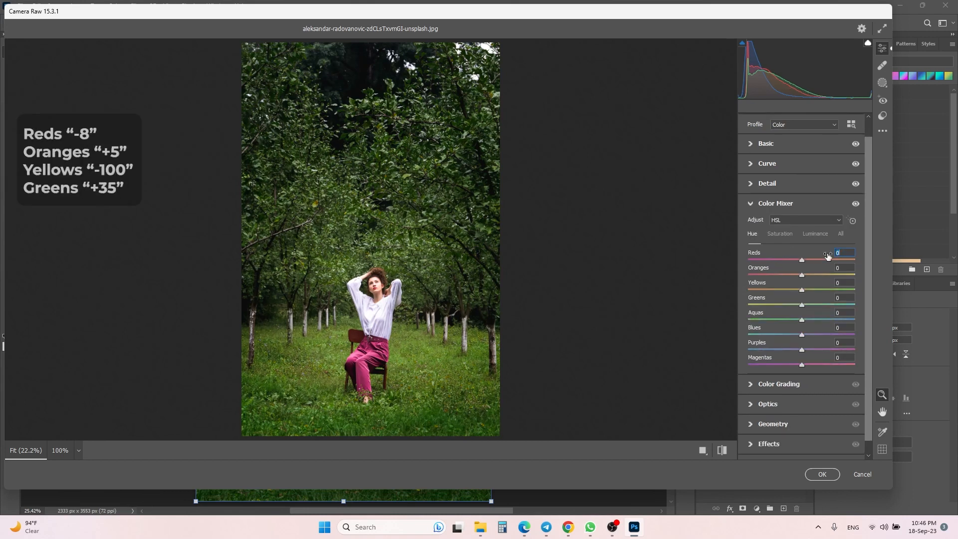
{"action": "type", "text": "-8"}
{"action": "type", "text": "+5"}
{"action": "left_click_drag", "start_coordinate": [802, 289], "coordinate": [734, 289]}
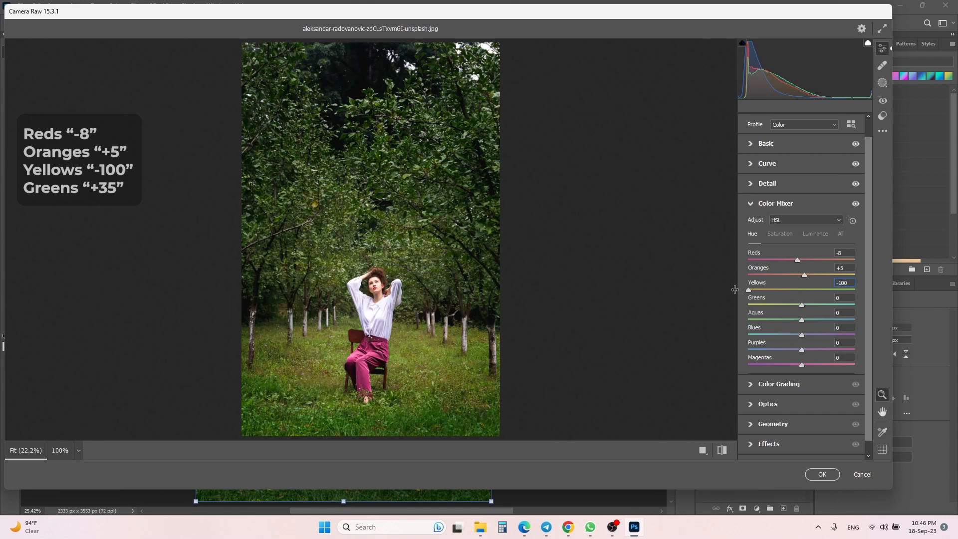
{"action": "left_click", "coordinate": [846, 297]}
{"action": "type", "text": "35"}
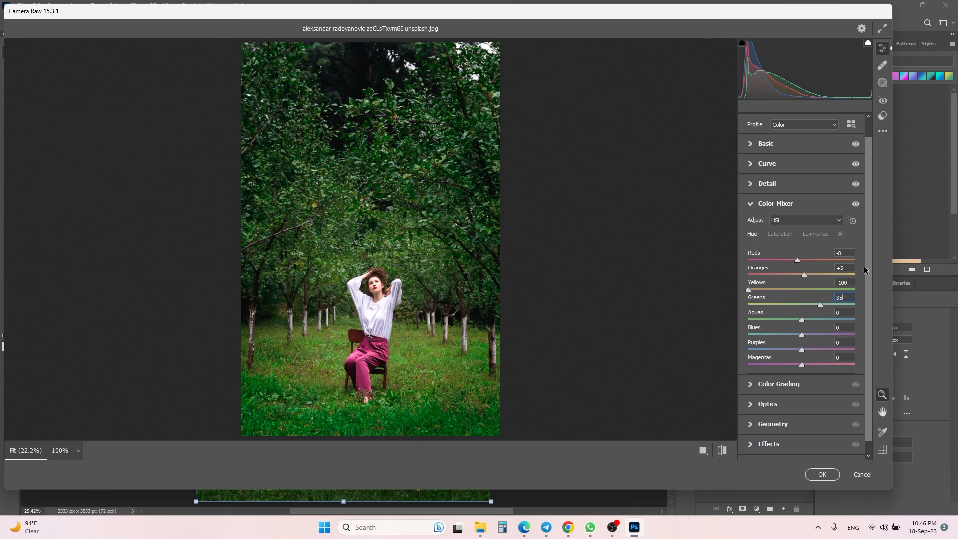
{"action": "left_click", "coordinate": [840, 312]}
Step: Set the Color Mixer saturation to Reds +10, Yellows +20, Greens +25 and Aquas +25
{"action": "left_click", "coordinate": [780, 236]}
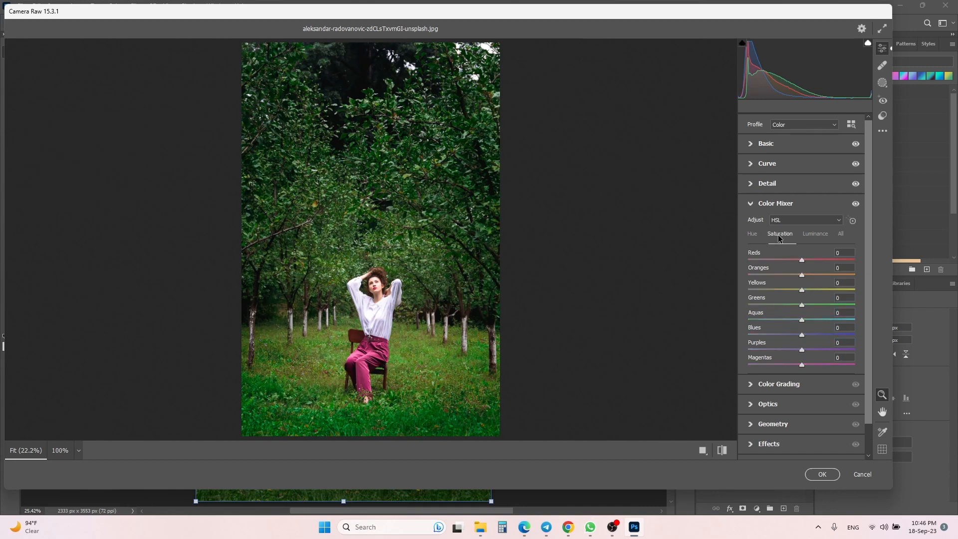
{"action": "left_click", "coordinate": [840, 253]}
{"action": "type", "text": "10"}
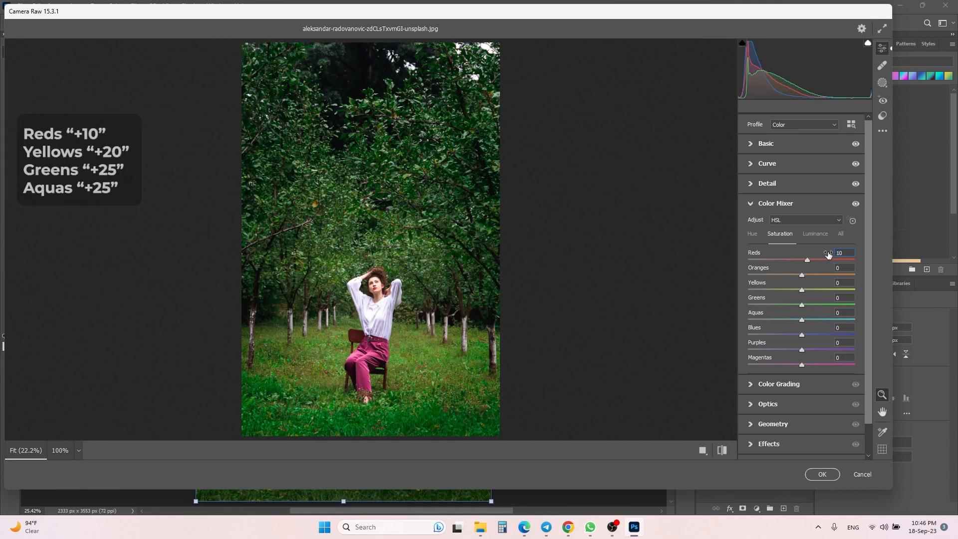
{"action": "key", "text": "Tab"}
{"action": "left_click", "coordinate": [843, 282]}
{"action": "type", "text": "20"}
{"action": "left_click", "coordinate": [842, 297]}
{"action": "type", "text": "25"}
{"action": "left_click", "coordinate": [843, 313]}
{"action": "type", "text": "25"}
Step: Set the Color Mixer luminance to Reds -10 and Oranges -12, and reset Yellows and Greens to 0
{"action": "left_click", "coordinate": [816, 234]}
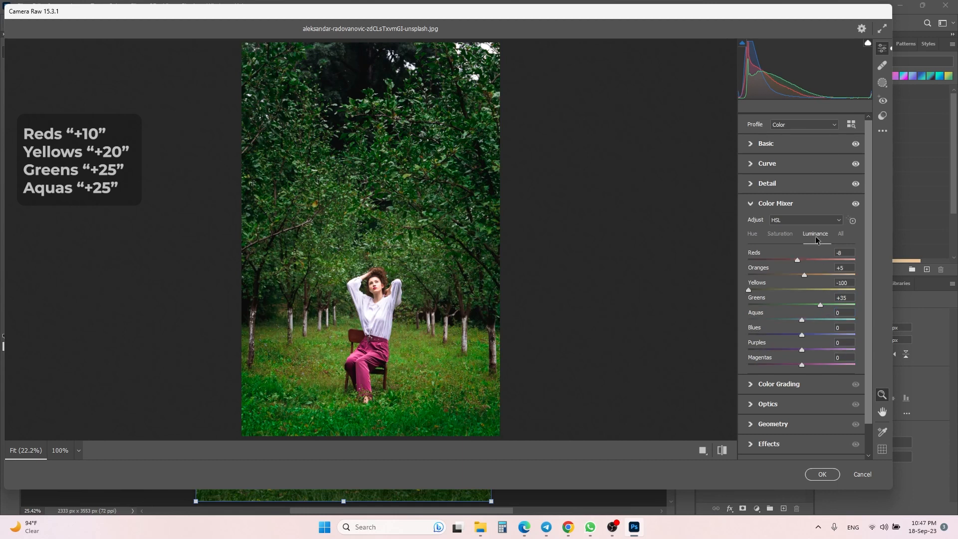
{"action": "left_click", "coordinate": [844, 253]}
{"action": "type", "text": "-10"}
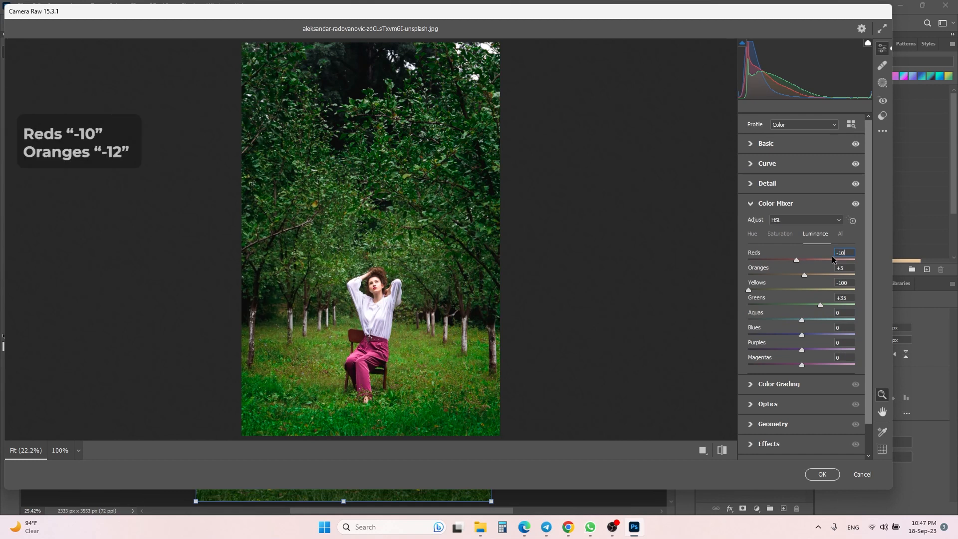
{"action": "key", "text": "Tab"}
{"action": "type", "text": "-12"}
{"action": "left_click", "coordinate": [849, 285]}
{"action": "type", "text": "0"}
{"action": "key", "text": "Tab"}
{"action": "type", "text": "0"}
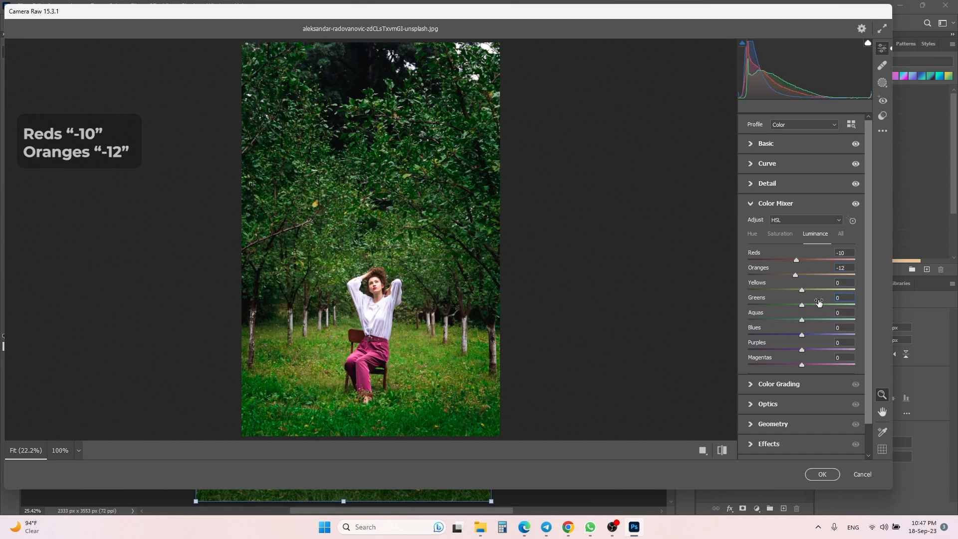
Step: Tint the shadows in Color Grading with hue 15 and saturation 21
{"action": "scroll", "coordinate": [865, 265], "scroll_direction": "down", "scroll_amount": 1}
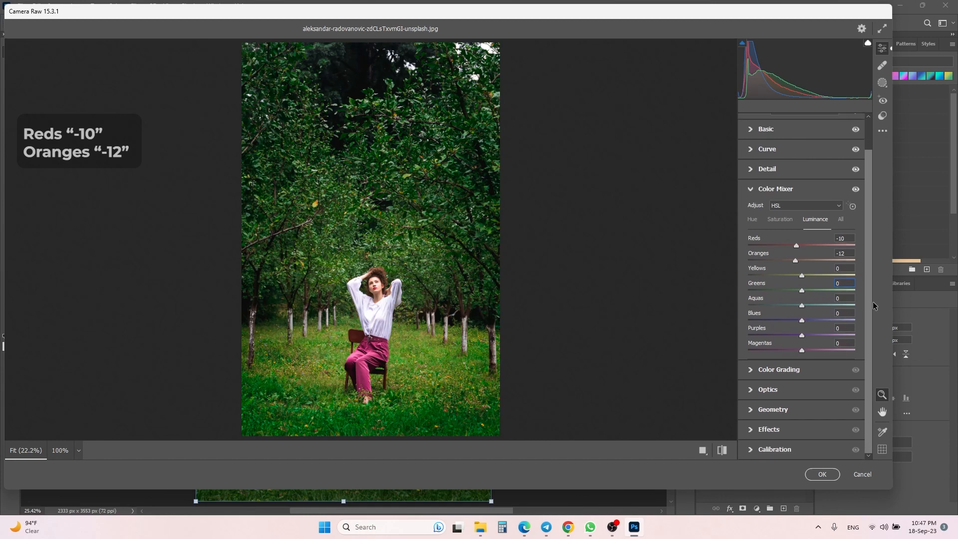
{"action": "left_click", "coordinate": [750, 370]}
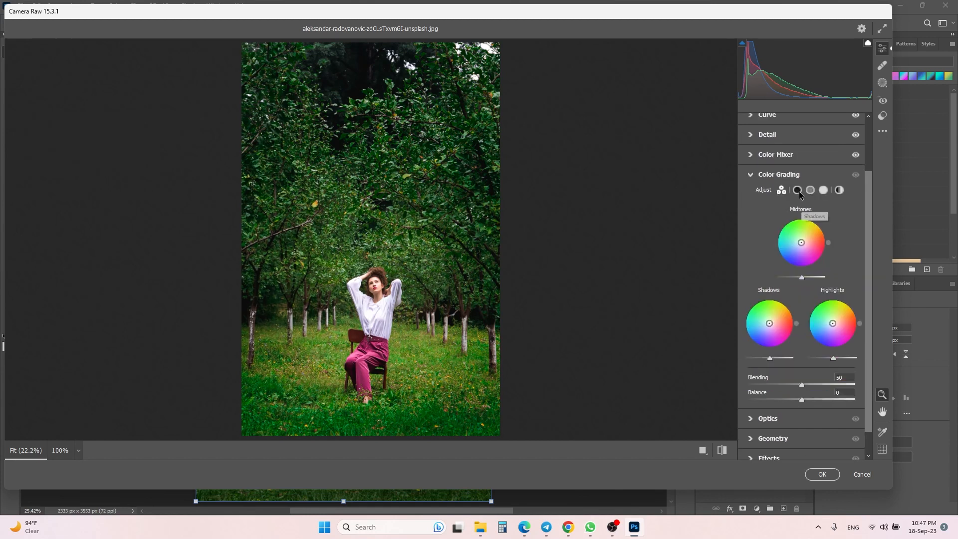
{"action": "left_click", "coordinate": [798, 191]}
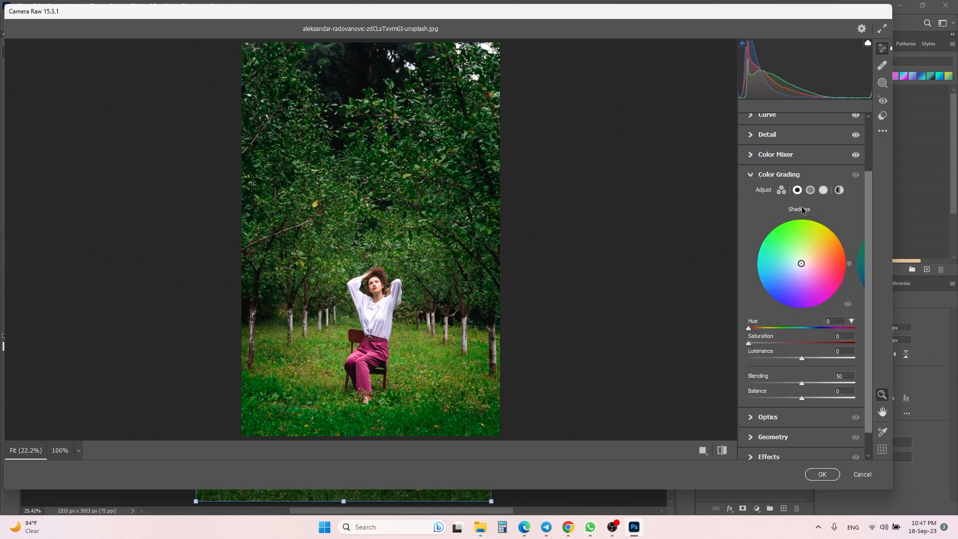
{"action": "left_click", "coordinate": [844, 322]}
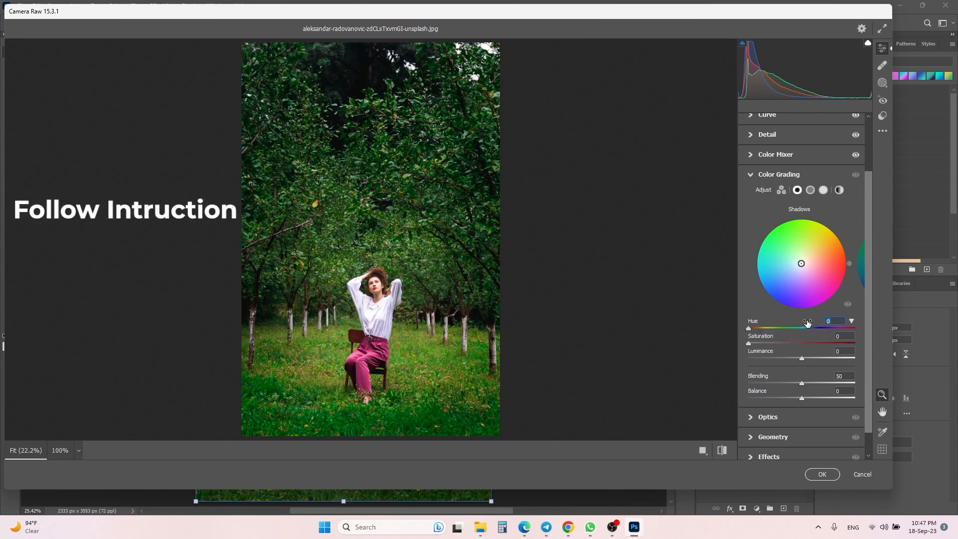
{"action": "type", "text": "15"}
{"action": "key", "text": "Tab"}
{"action": "type", "text": "21"}
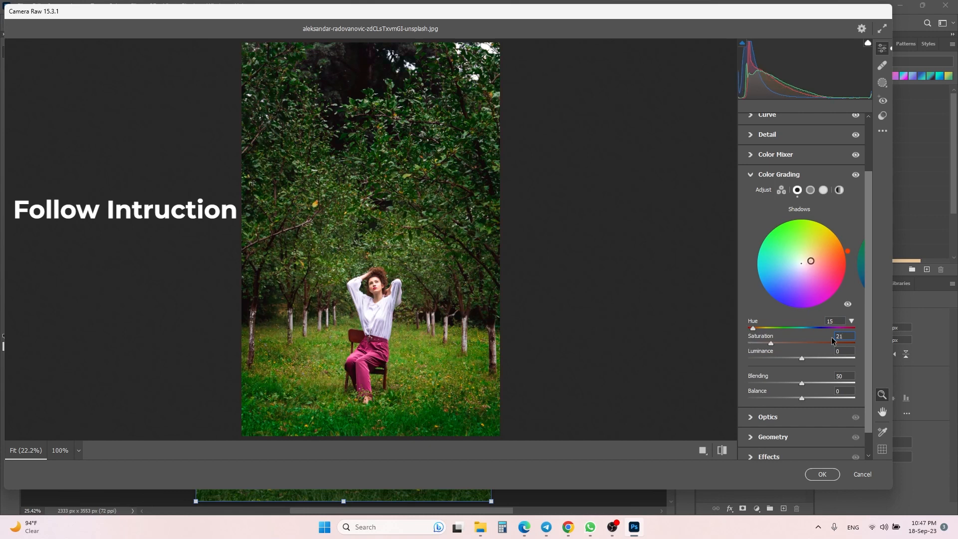
Step: Tint the highlights in Color Grading with hue 200 and saturation 16
{"action": "left_click", "coordinate": [823, 191]}
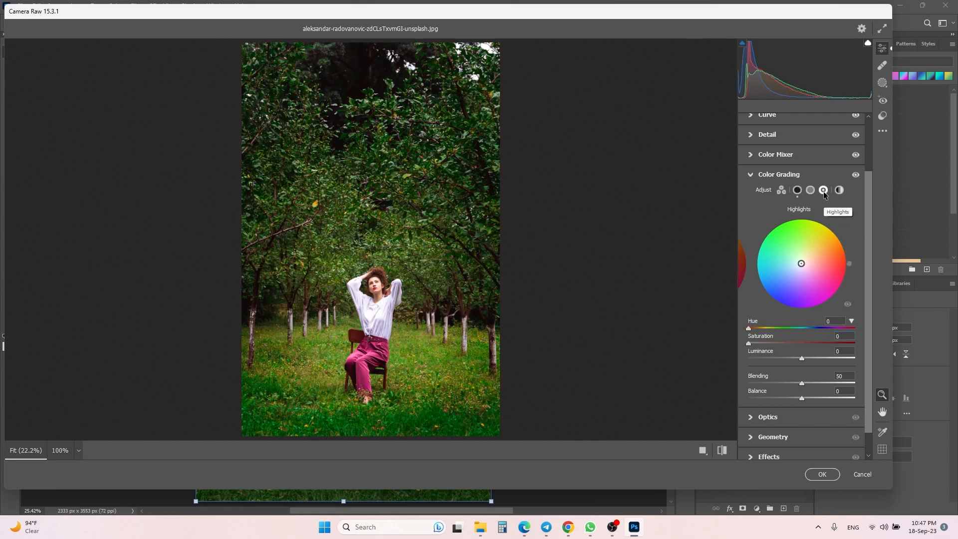
{"action": "left_click", "coordinate": [834, 320]}
{"action": "type", "text": "200"}
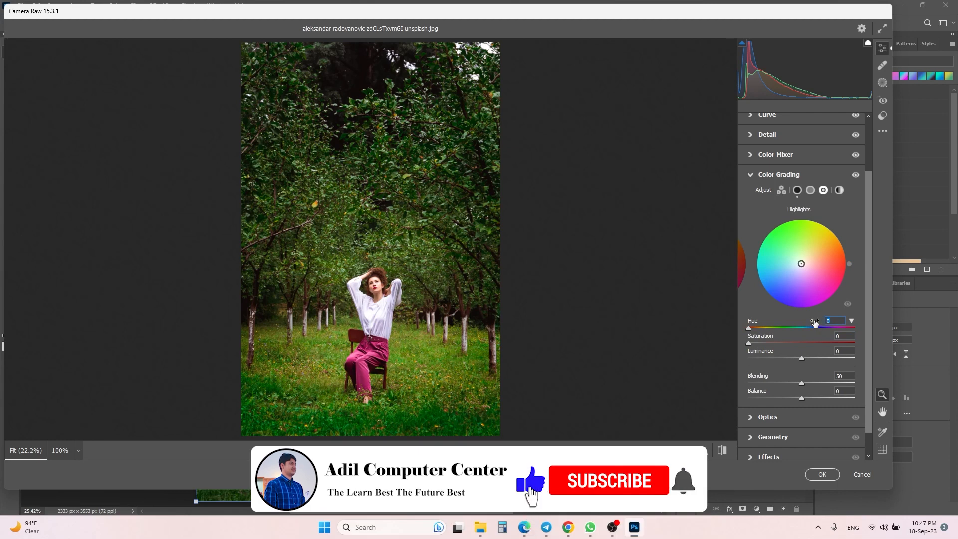
{"action": "left_click", "coordinate": [839, 335]}
{"action": "type", "text": "16"}
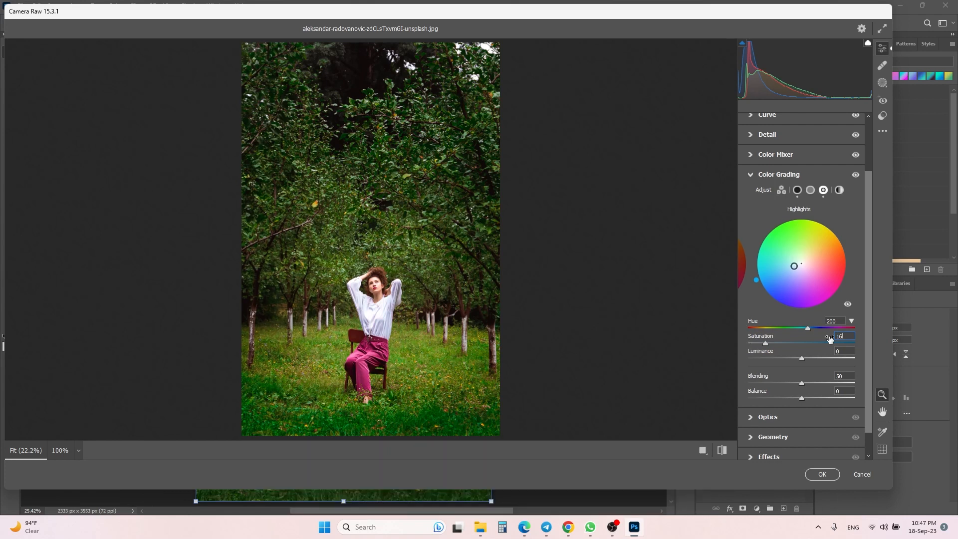
Step: In Effects, set the Grain to 25 and the Vignetting to 21
{"action": "scroll", "coordinate": [801, 287], "scroll_direction": "down", "scroll_amount": 2}
{"action": "left_click", "coordinate": [753, 428]}
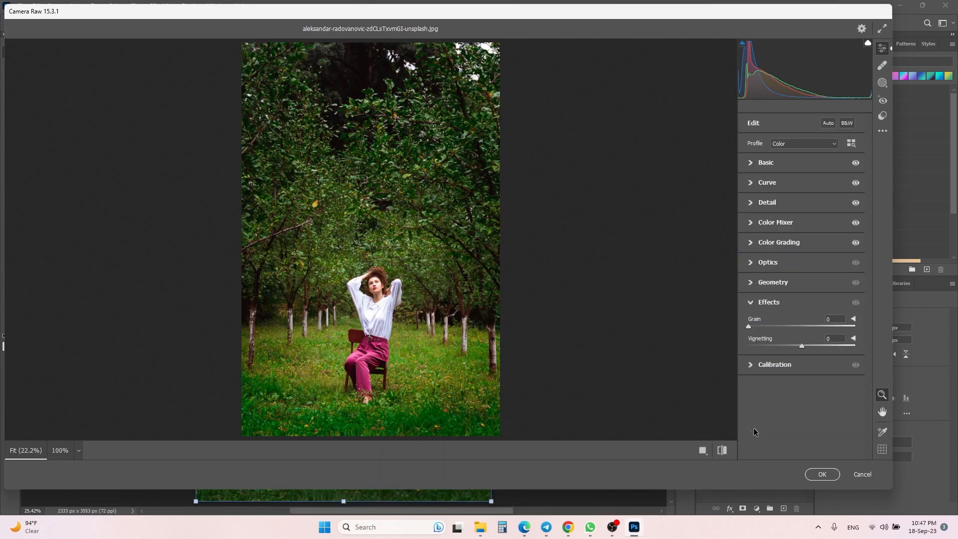
{"action": "left_click", "coordinate": [840, 319]}
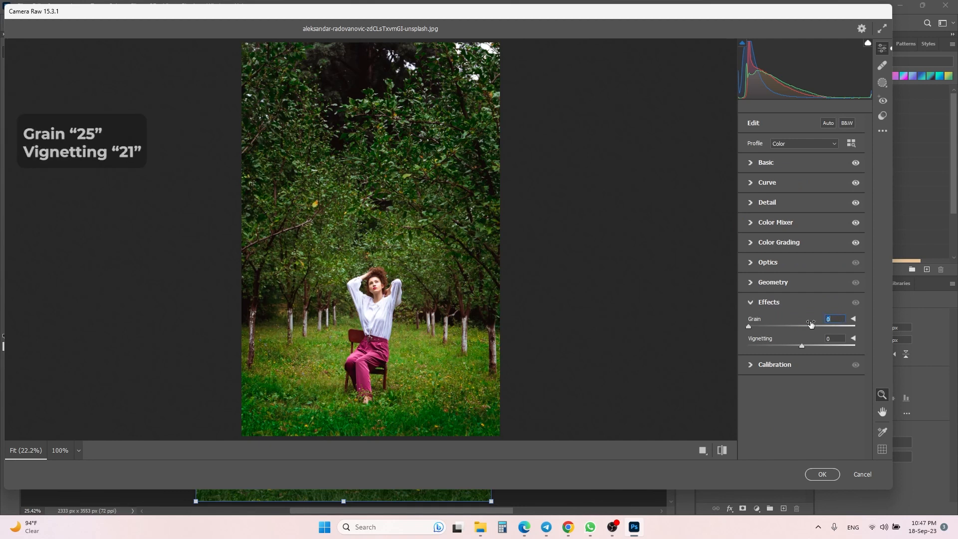
{"action": "left_click_drag", "start_coordinate": [811, 324], "coordinate": [817, 324]}
{"action": "type", "text": "25"}
{"action": "key", "text": "Tab"}
{"action": "left_click", "coordinate": [806, 337]}
{"action": "left_click", "coordinate": [836, 334]}
{"action": "type", "text": "21"}
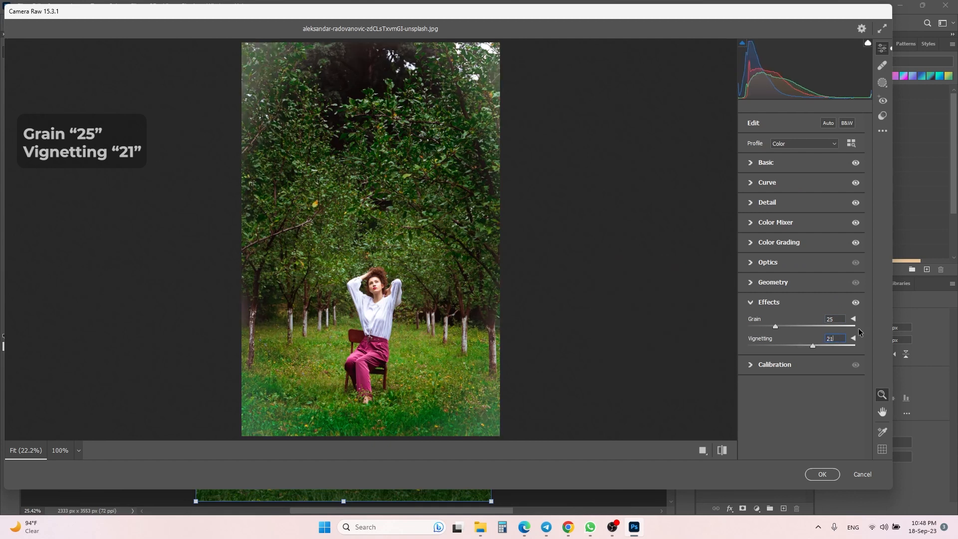
Step: In Calibration, set the Red Primary hue to +20 and saturation to +16
{"action": "left_click", "coordinate": [761, 365]}
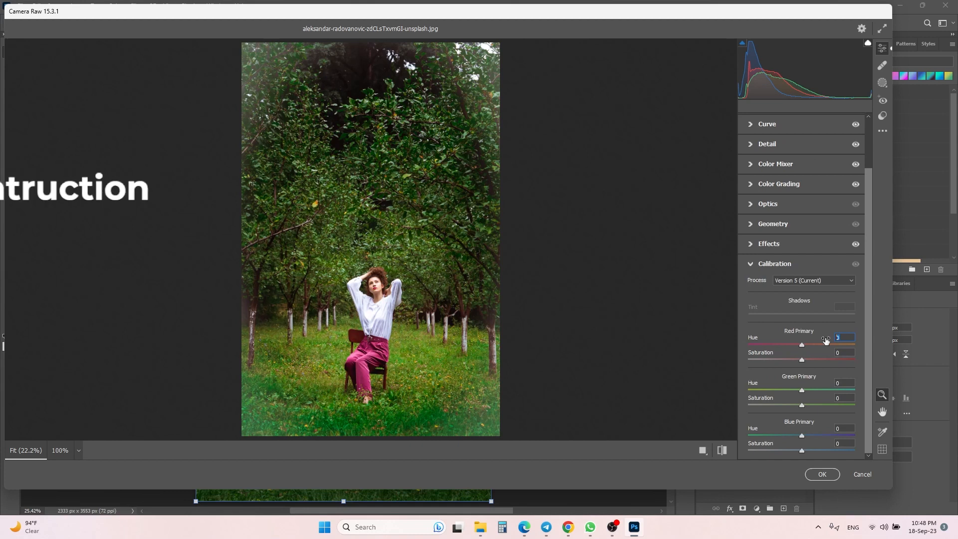
{"action": "left_click", "coordinate": [843, 338]}
{"action": "type", "text": "20"}
{"action": "left_click", "coordinate": [842, 352]}
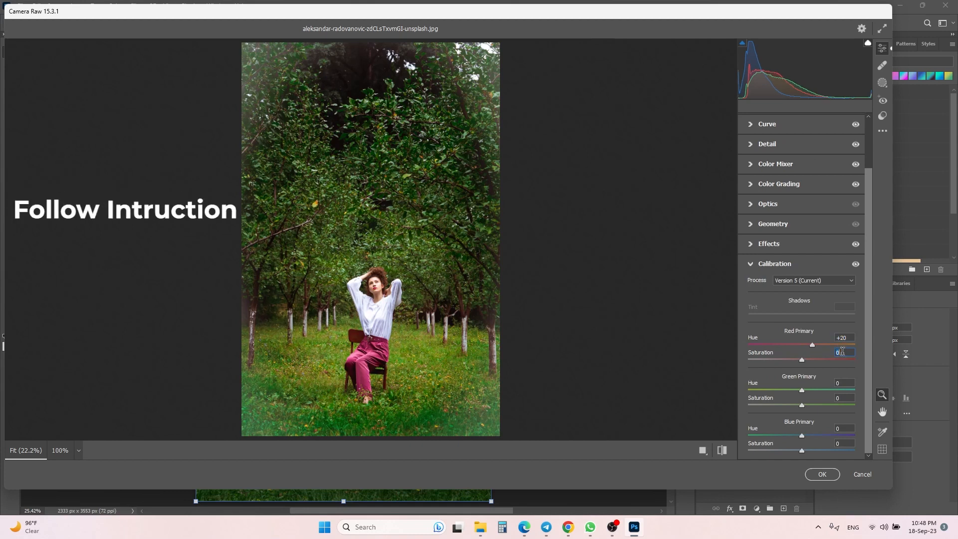
{"action": "type", "text": "16"}
Step: Set the Calibration Green Primary to hue +50 and saturation +21, and the Blue Primary hue to +20
{"action": "left_click", "coordinate": [843, 381]}
{"action": "type", "text": "50"}
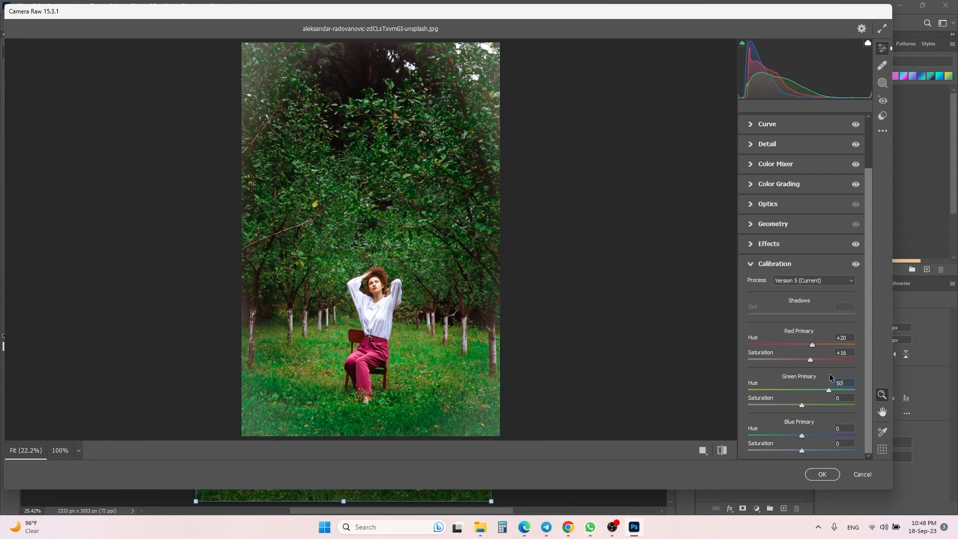
{"action": "left_click", "coordinate": [836, 399]}
{"action": "type", "text": "2"}
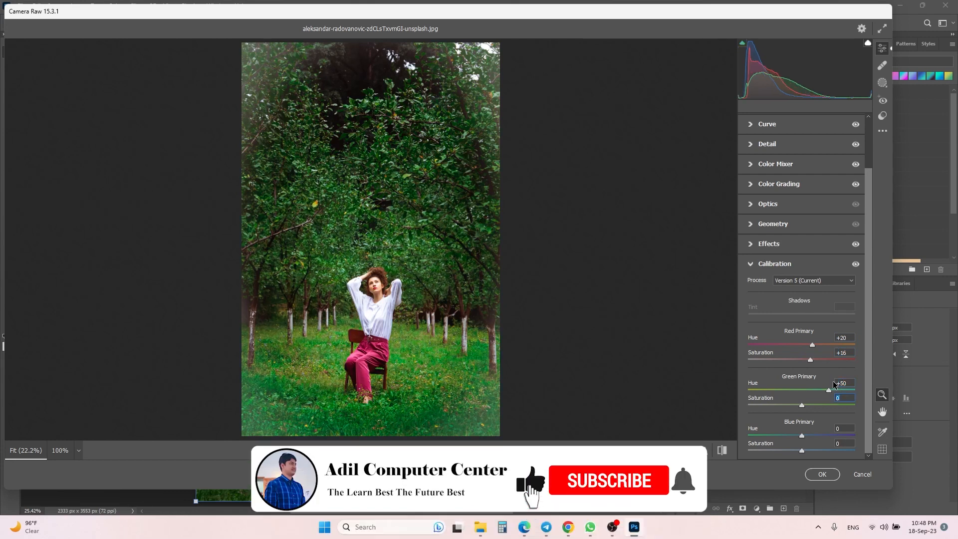
{"action": "type", "text": "1"}
{"action": "key", "text": "Tab"}
{"action": "type", "text": "20"}
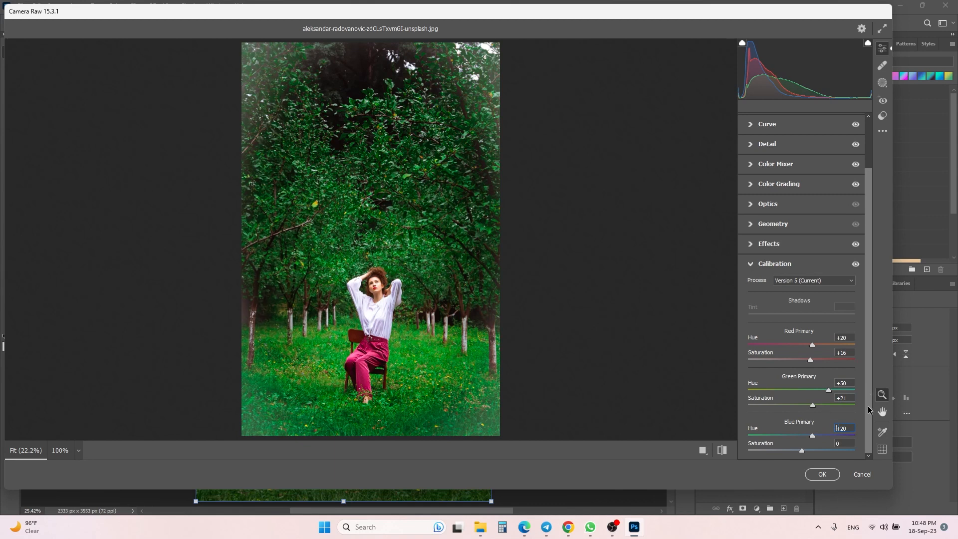
Step: Collapse the Calibration settings and compare the photo before and after the Camera Raw adjustments
{"action": "left_click", "coordinate": [753, 265]}
{"action": "left_click", "coordinate": [724, 450]}
{"action": "left_click", "coordinate": [723, 450]}
{"action": "left_click", "coordinate": [724, 450]}
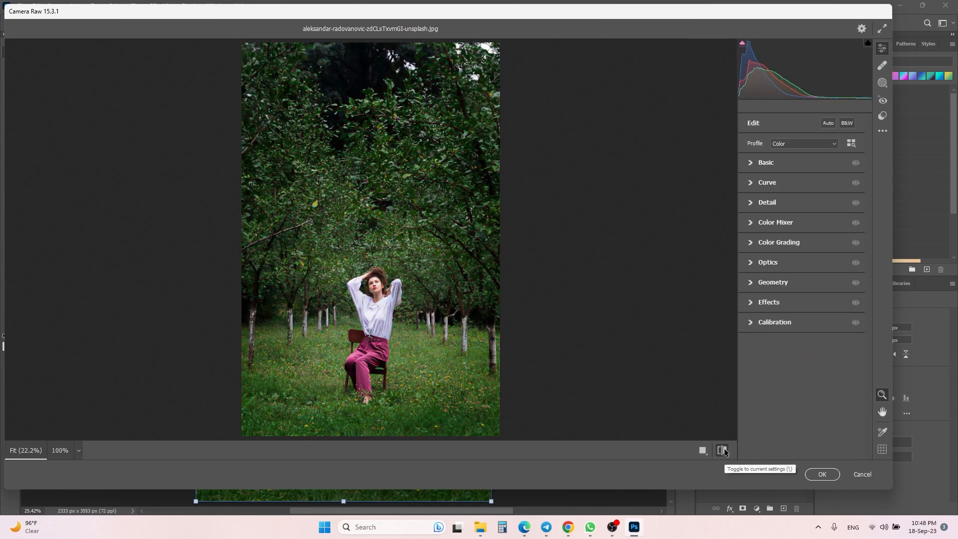
{"action": "left_click", "coordinate": [723, 450]}
Step: Save the current Camera Raw settings as a preset named "Adil Computer Present 01"
{"action": "left_click", "coordinate": [883, 131]}
{"action": "left_click", "coordinate": [832, 200]}
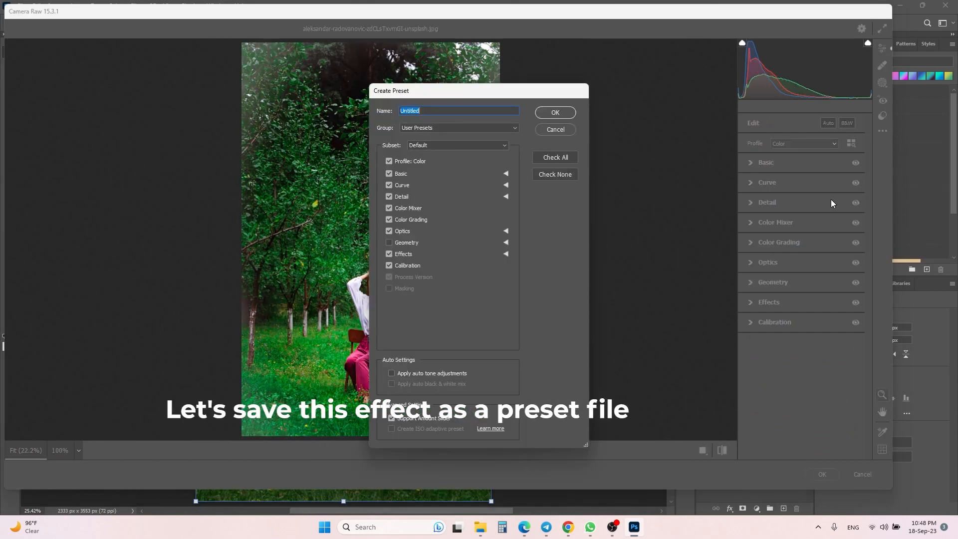
{"action": "type", "text": "Adil Com"}
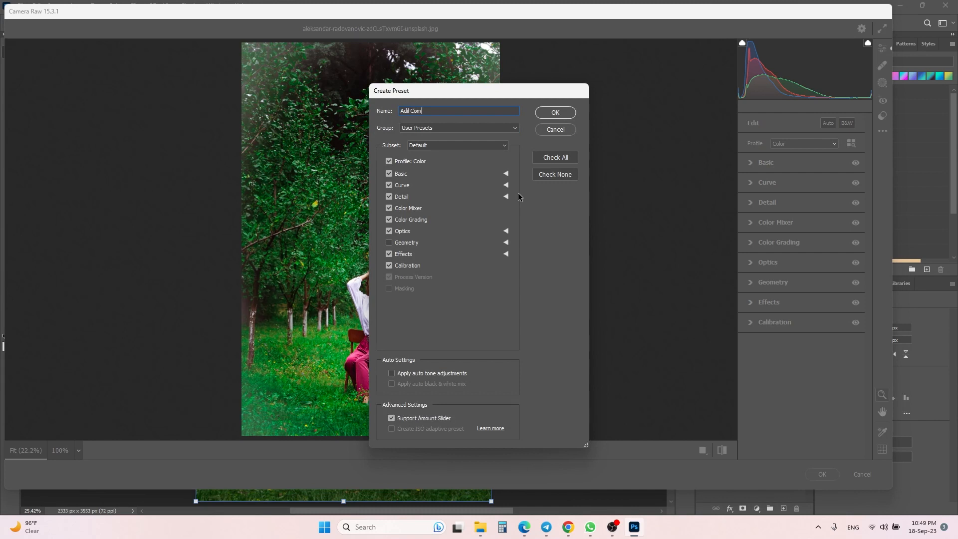
{"action": "type", "text": "puter"}
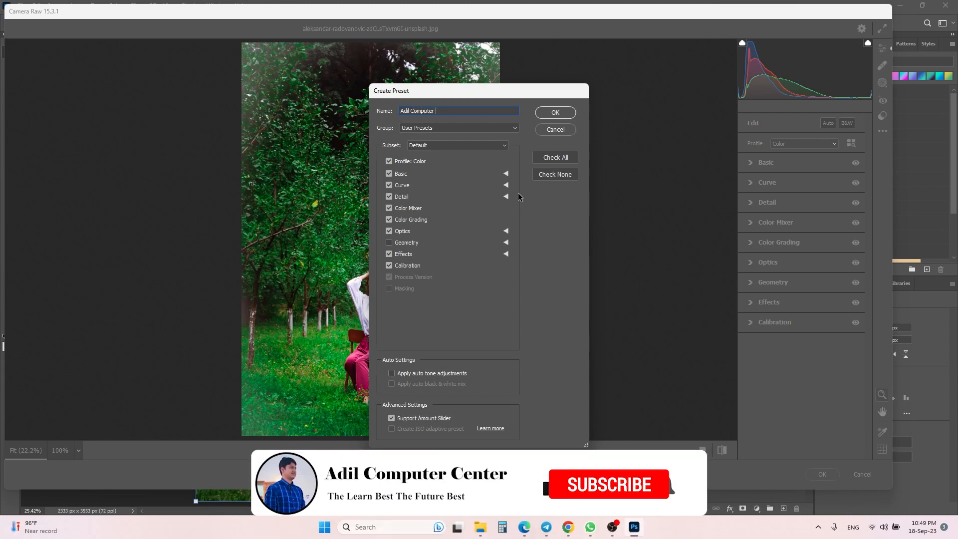
{"action": "type", "text": " Present"}
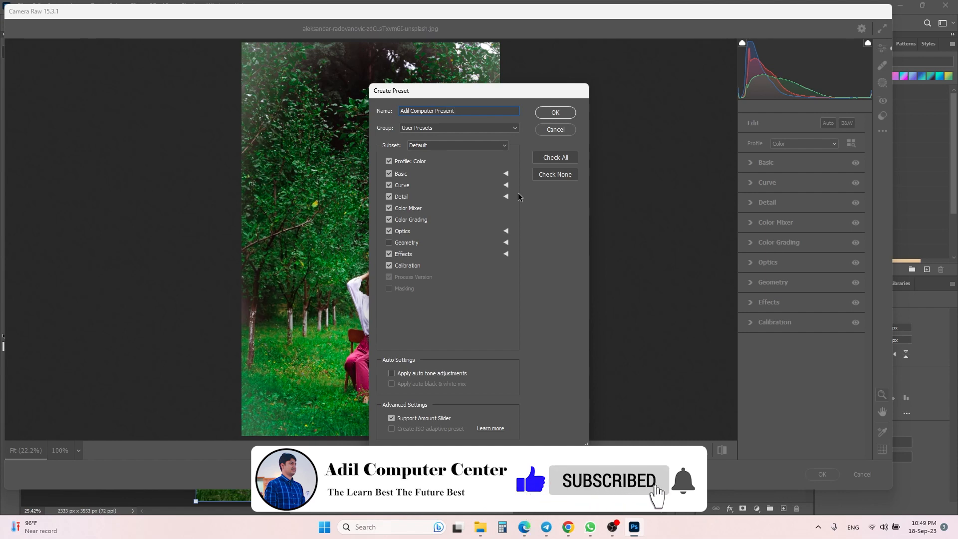
{"action": "type", "text": " 01"}
{"action": "left_click", "coordinate": [569, 113]}
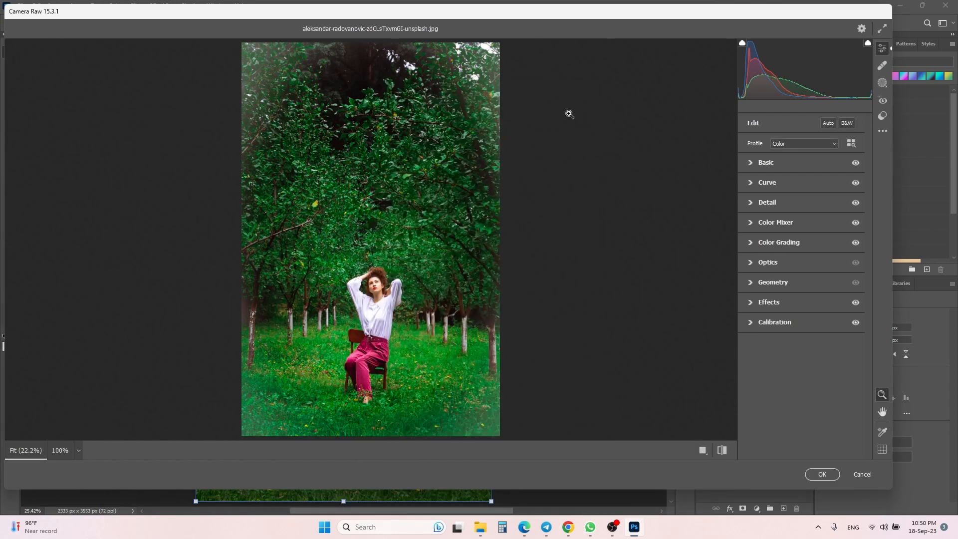
Step: Apply the "Adil Computer Present 01" preset from the "AdilComputercenter Moody Present 01" group
{"action": "left_click", "coordinate": [882, 130]}
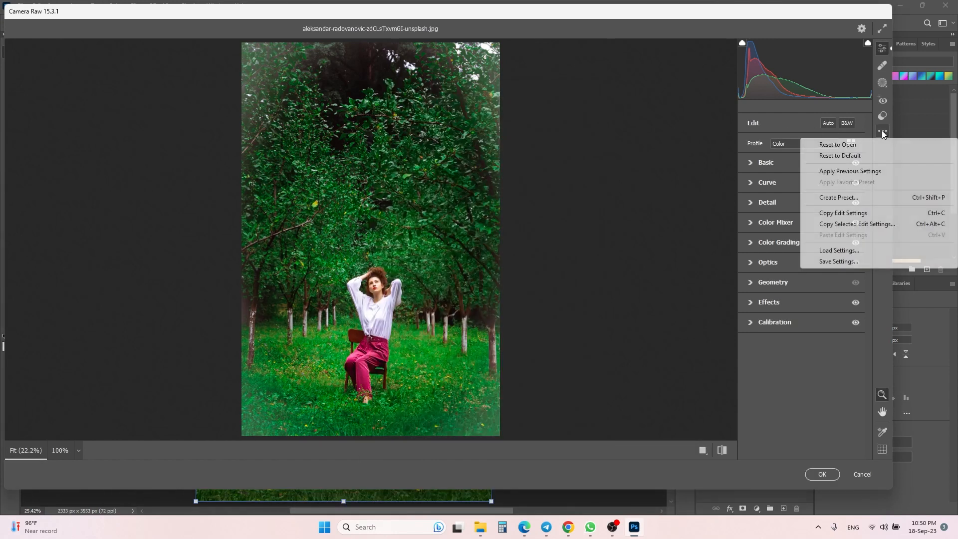
{"action": "left_click", "coordinate": [883, 115]}
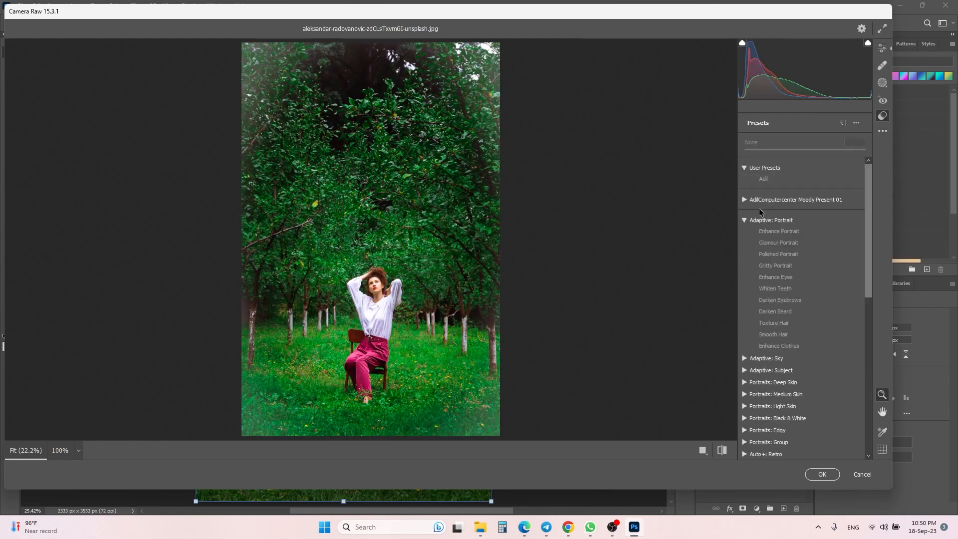
{"action": "left_click", "coordinate": [744, 199]}
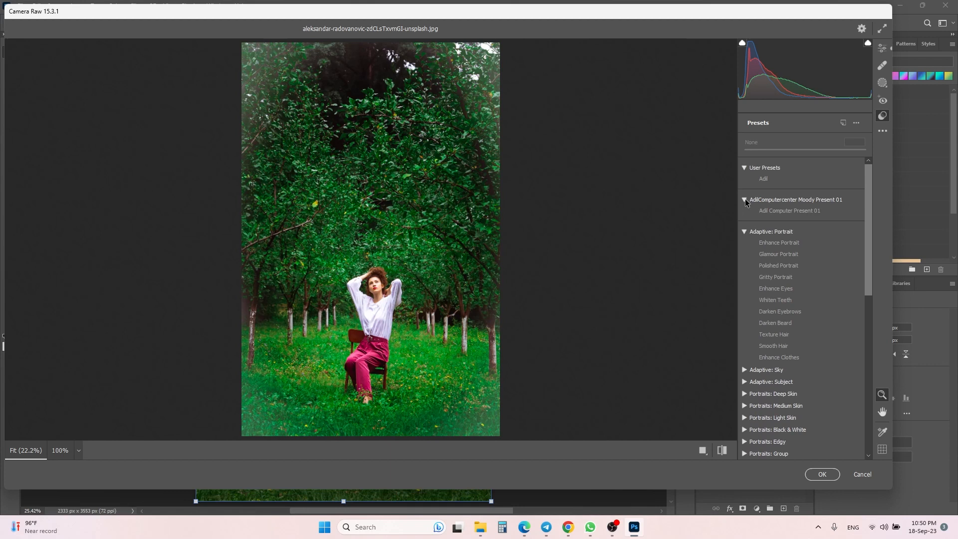
{"action": "left_click", "coordinate": [780, 210]}
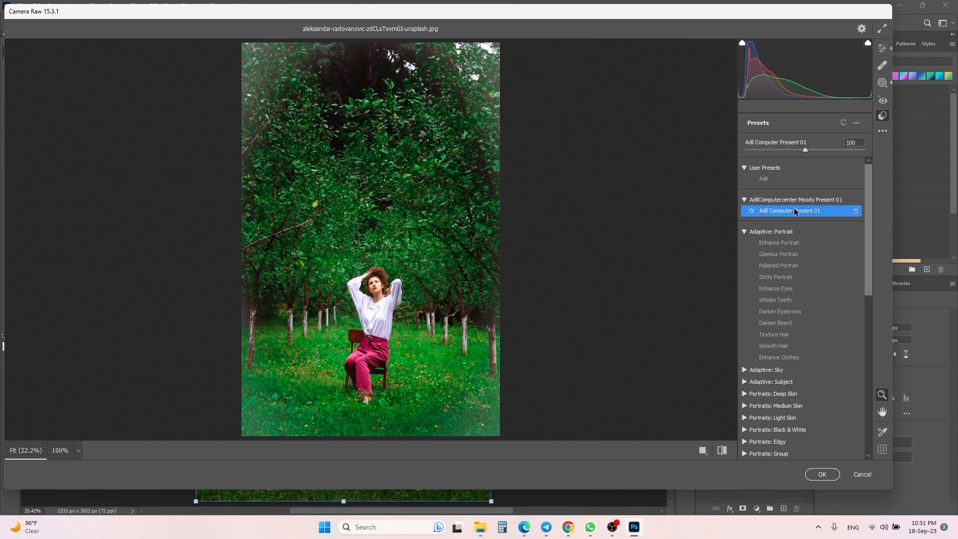
Step: Collapse the Adaptive: Portrait preset group, look through the other groups, and apply the Camera Raw edits to the photo
{"action": "left_click", "coordinate": [745, 232]}
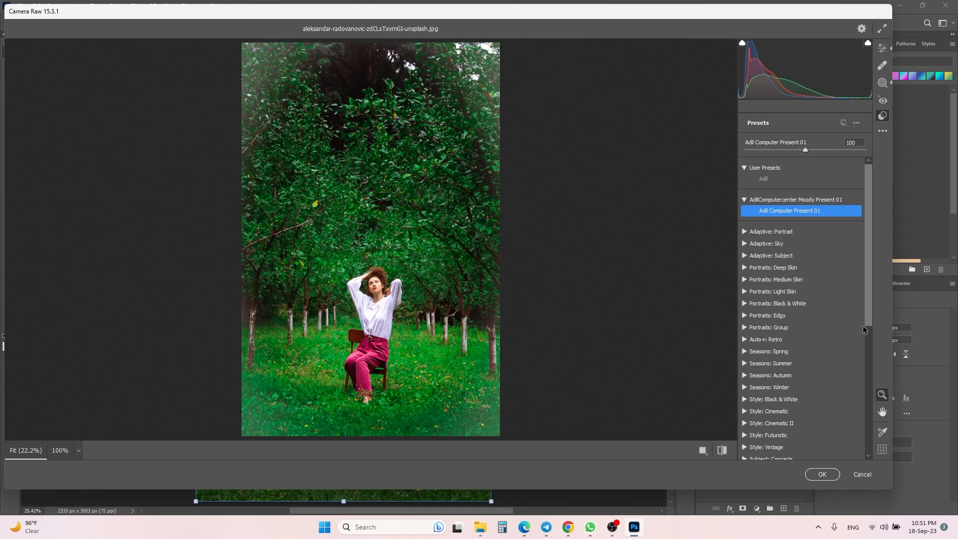
{"action": "scroll", "coordinate": [867, 338], "scroll_direction": "down", "scroll_amount": 2}
{"action": "left_click_drag", "start_coordinate": [867, 338], "coordinate": [866, 453]}
{"action": "scroll", "coordinate": [838, 384], "scroll_direction": "up", "scroll_amount": 10}
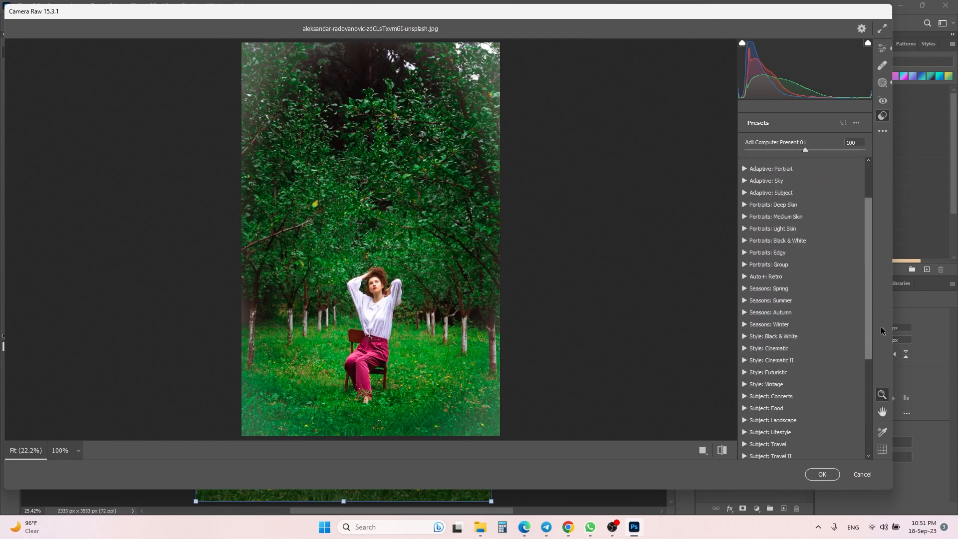
{"action": "left_click", "coordinate": [819, 474]}
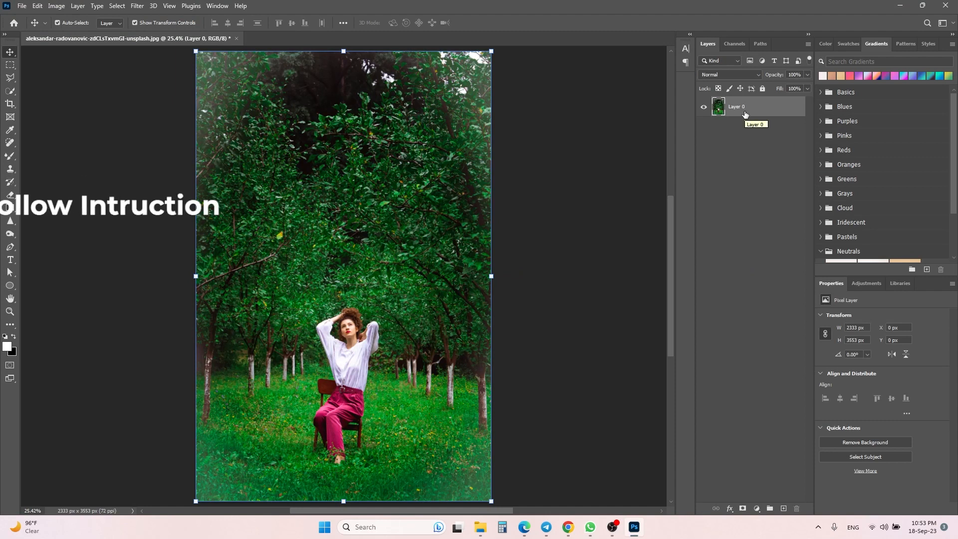
Step: Close the graded document without saving and reopen the original orchard portrait JPG from Downloads
{"action": "left_click", "coordinate": [237, 39]}
{"action": "left_click", "coordinate": [475, 195]}
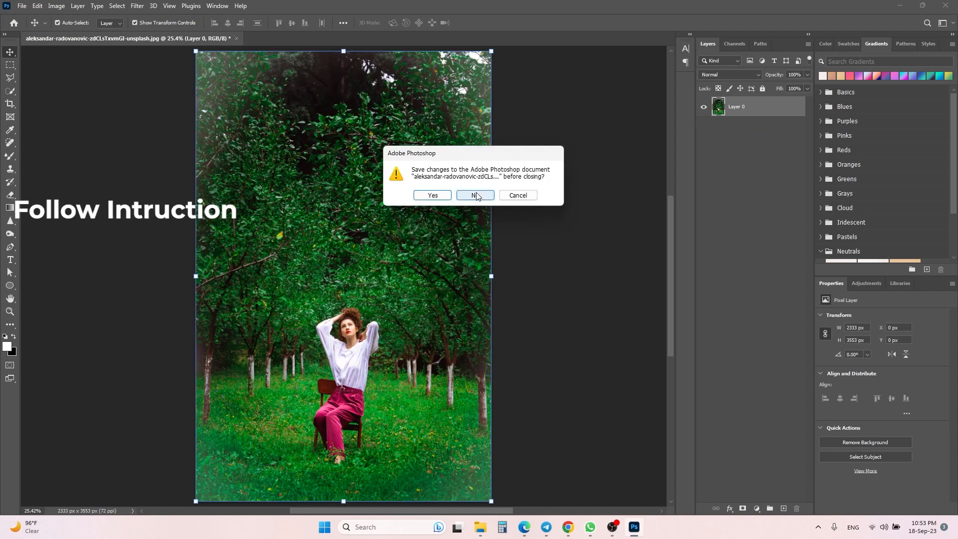
{"action": "left_click", "coordinate": [22, 7]}
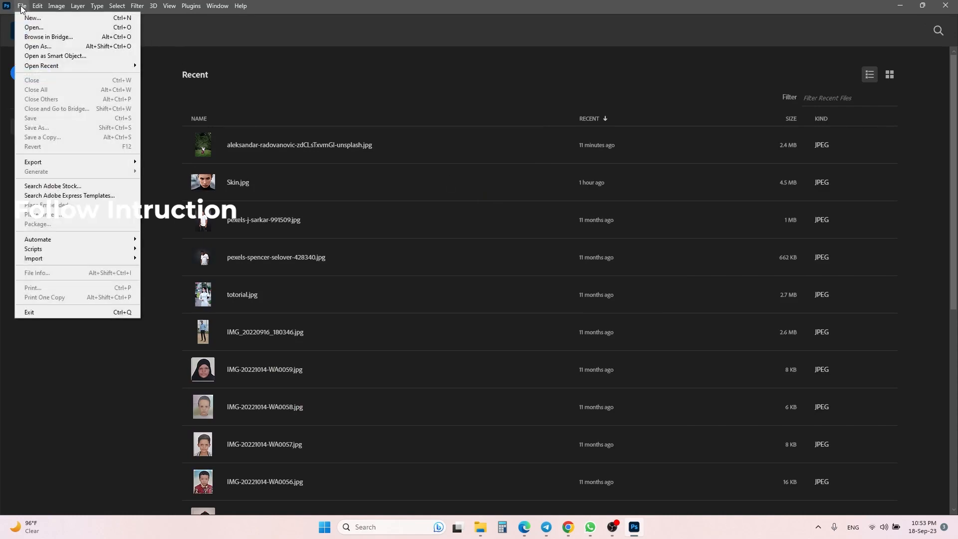
{"action": "left_click", "coordinate": [29, 27]}
{"action": "left_click", "coordinate": [154, 87]}
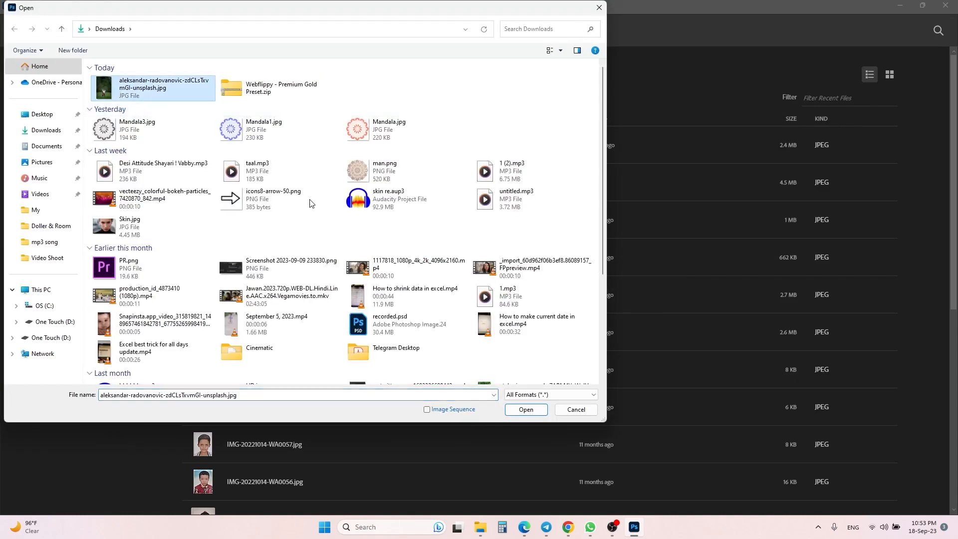
{"action": "left_click", "coordinate": [524, 405]}
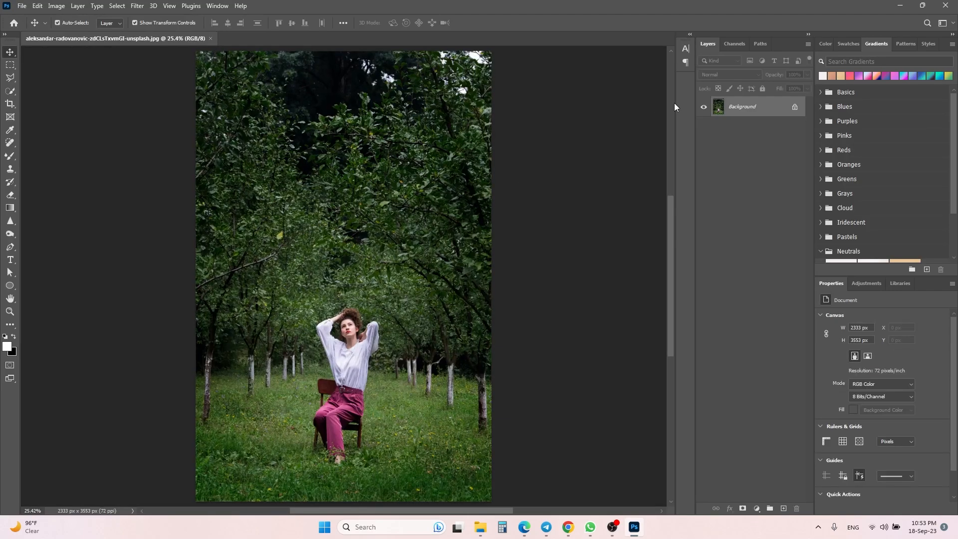
Step: Unlock the Background layer and convert it to a smart object
{"action": "left_click", "coordinate": [794, 107]}
{"action": "right_click", "coordinate": [759, 109]}
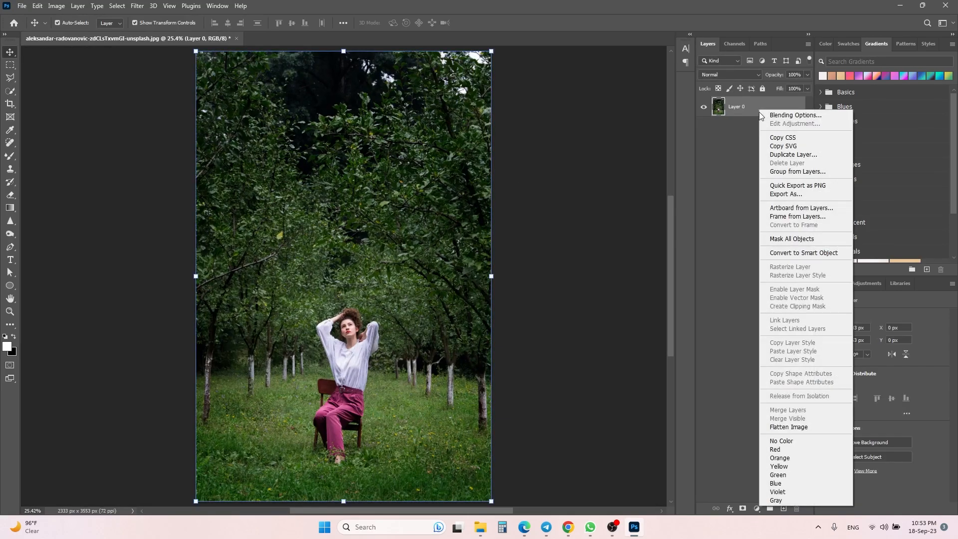
{"action": "left_click", "coordinate": [782, 254]}
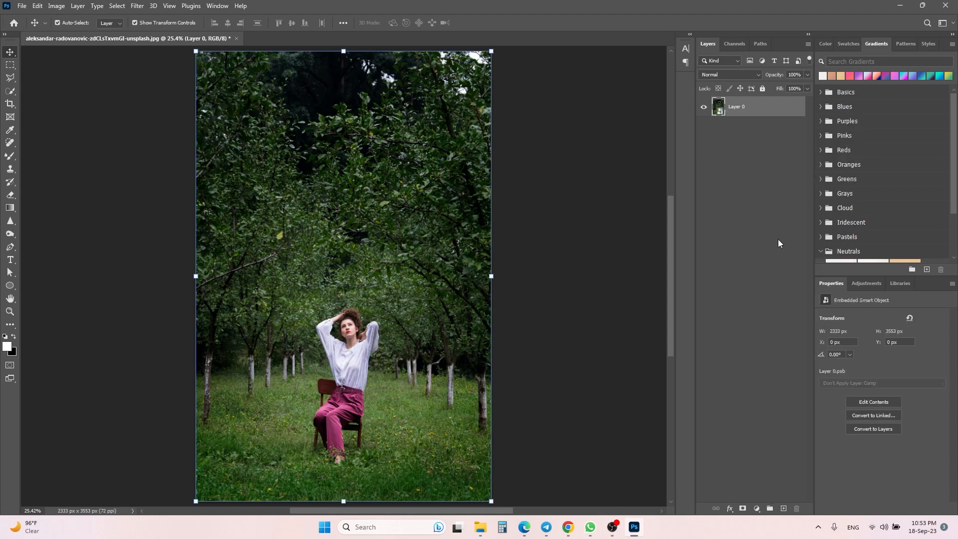
Step: Apply the Camera Raw Filter with the "Adil Computer Present 01" preset, and hide the Smart Filters to compare with the original
{"action": "left_click", "coordinate": [137, 5]}
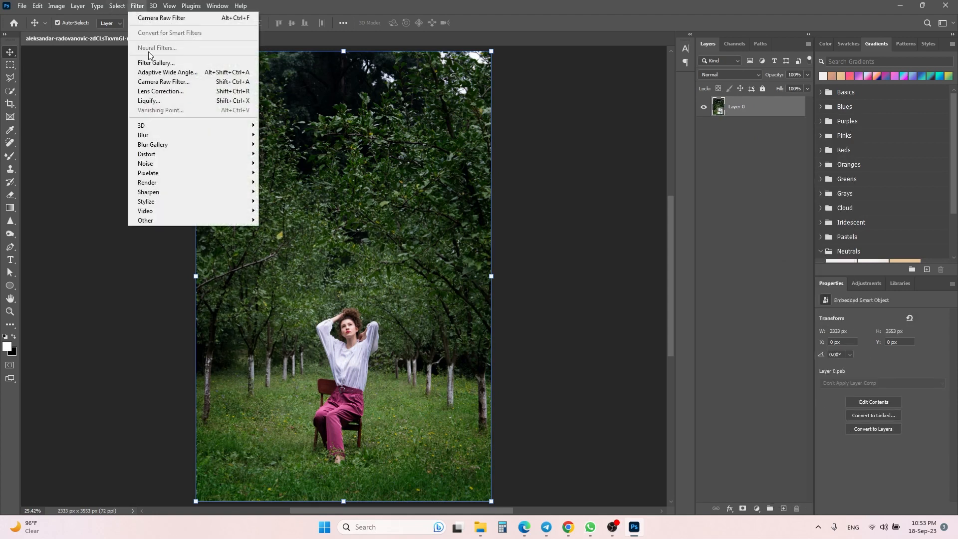
{"action": "left_click", "coordinate": [156, 83]}
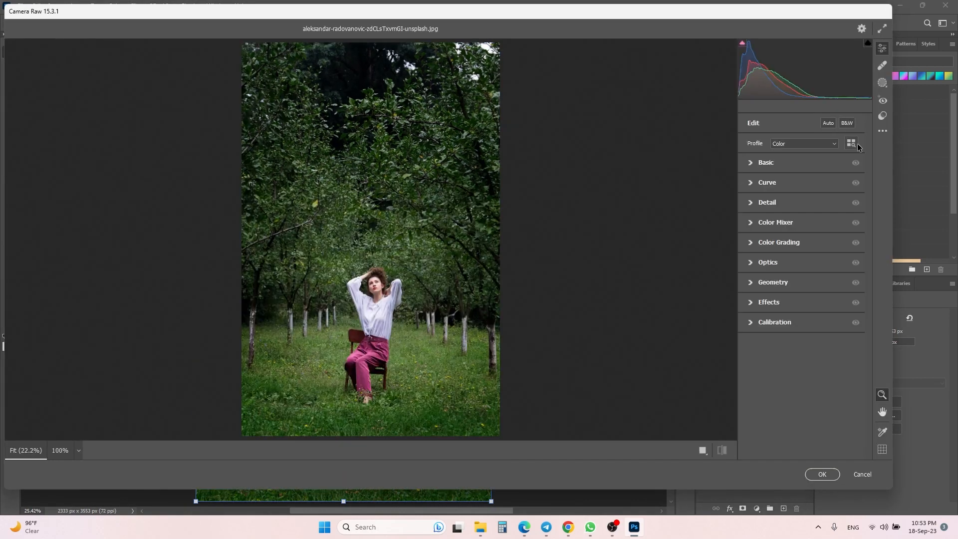
{"action": "left_click", "coordinate": [882, 117]}
{"action": "left_click", "coordinate": [794, 211]}
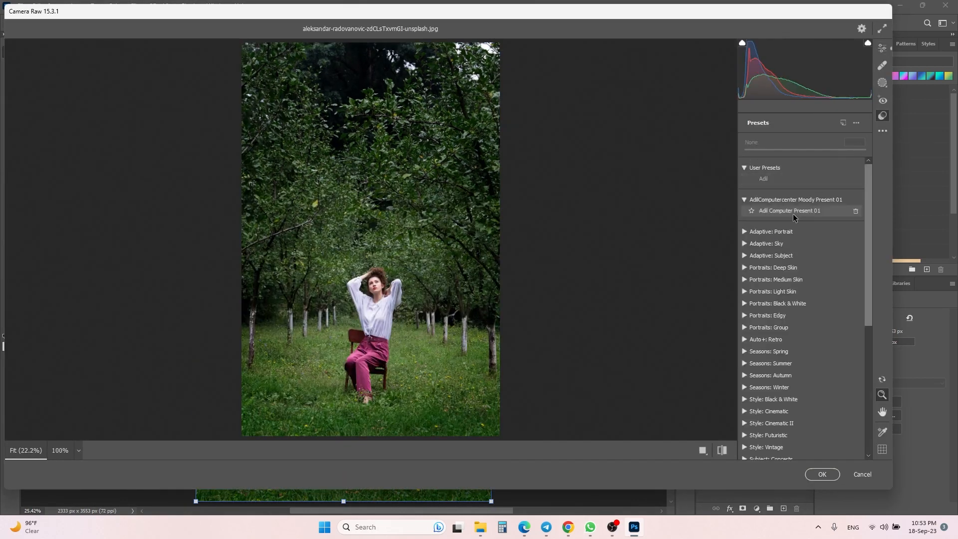
{"action": "left_click", "coordinate": [822, 474]}
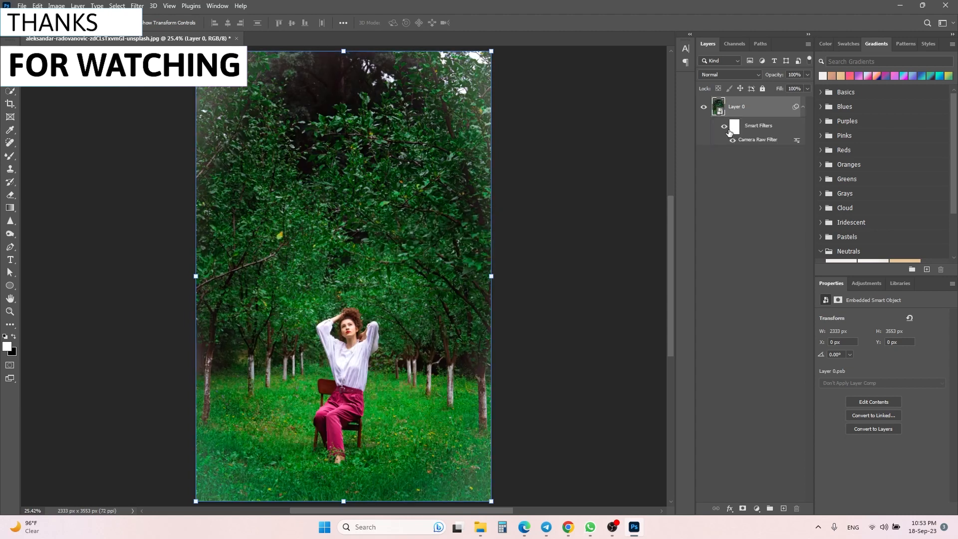
{"action": "left_click", "coordinate": [725, 128]}
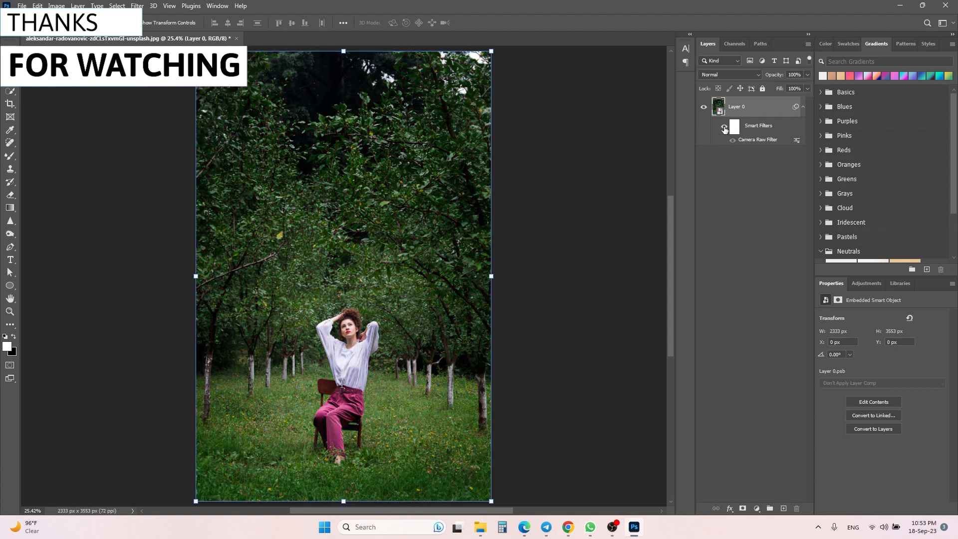